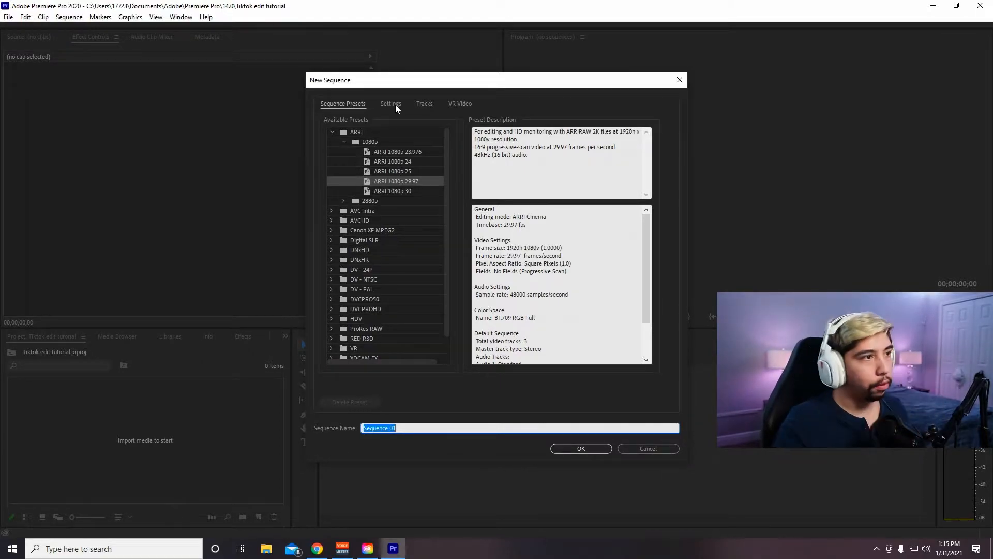
- Set the new sequence's editing mode to Custom and its timebase to 59.94 frames/second
{"action": "left_click", "coordinate": [395, 105]}
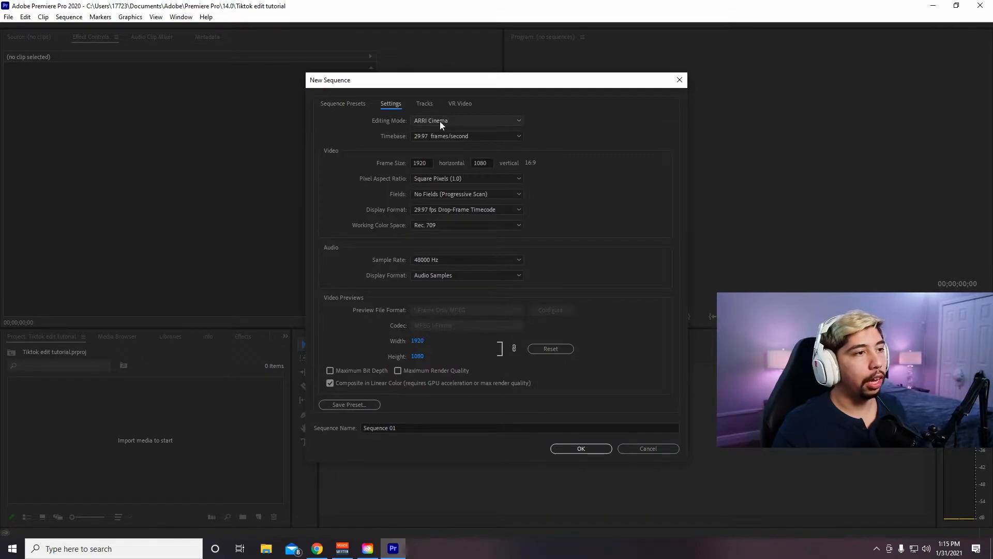
{"action": "left_click", "coordinate": [320, 104]}
{"action": "left_click", "coordinate": [390, 105]}
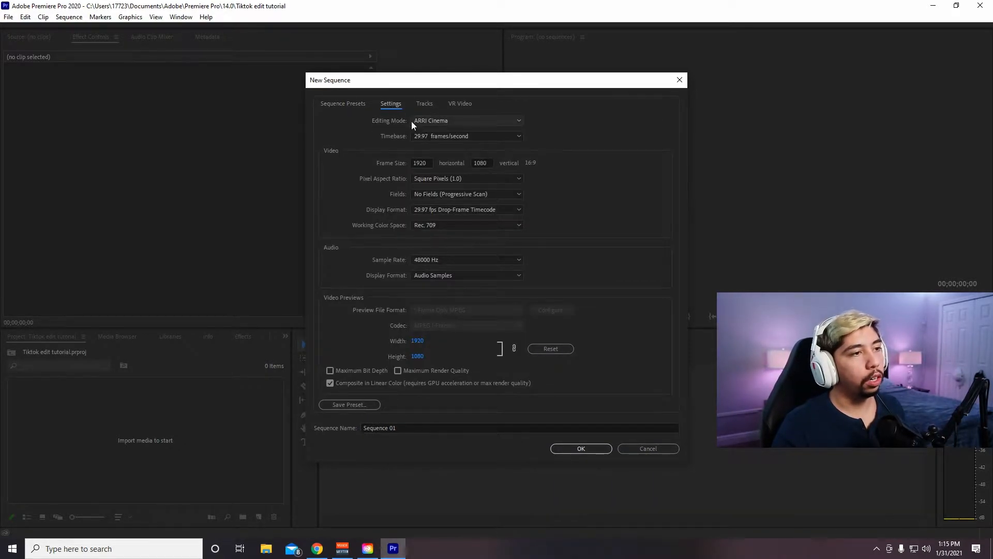
{"action": "left_click", "coordinate": [433, 121]}
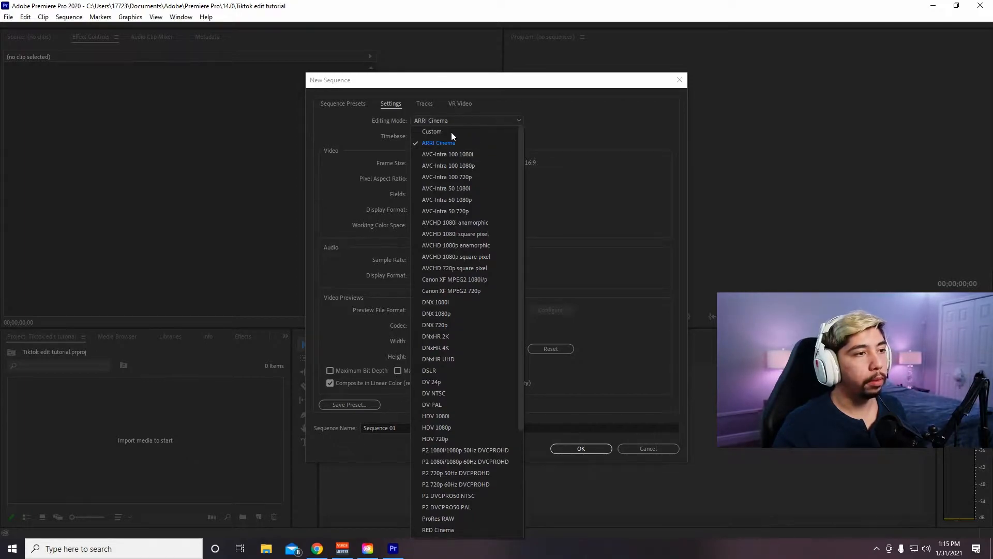
{"action": "left_click", "coordinate": [451, 132]}
{"action": "left_click", "coordinate": [449, 135]}
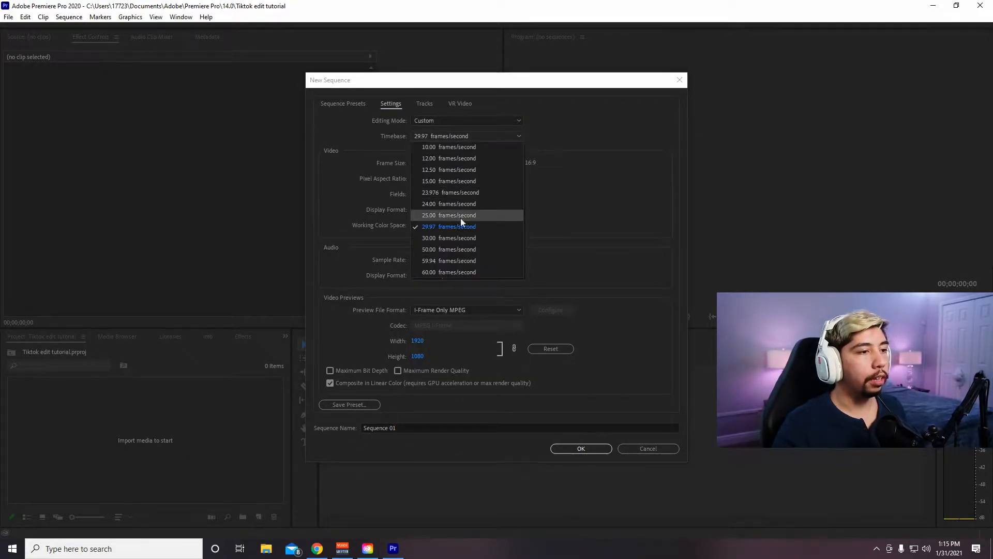
{"action": "left_click", "coordinate": [446, 262]}
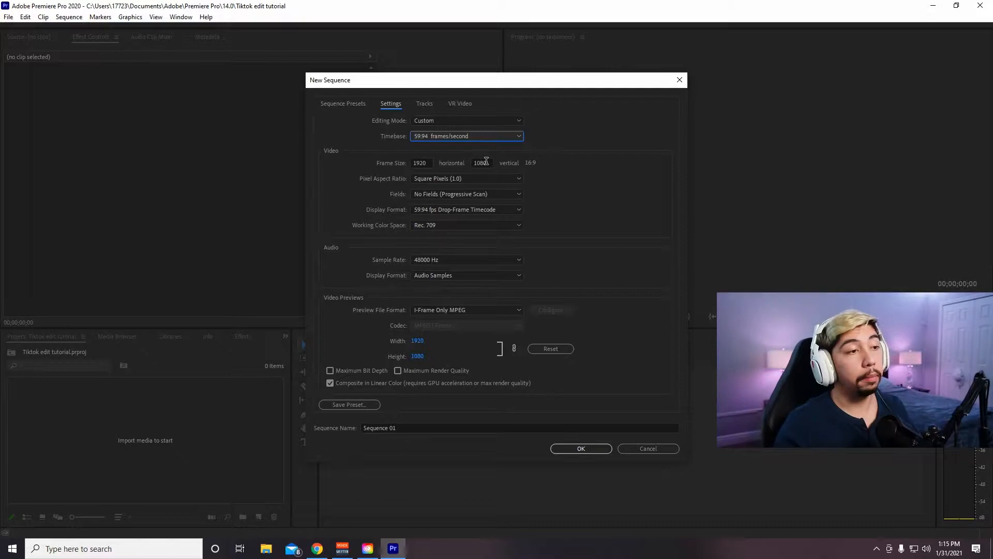
- Set the frame size to 1080 horizontal by 1920 vertical and create the sequence
{"action": "left_click", "coordinate": [428, 162]}
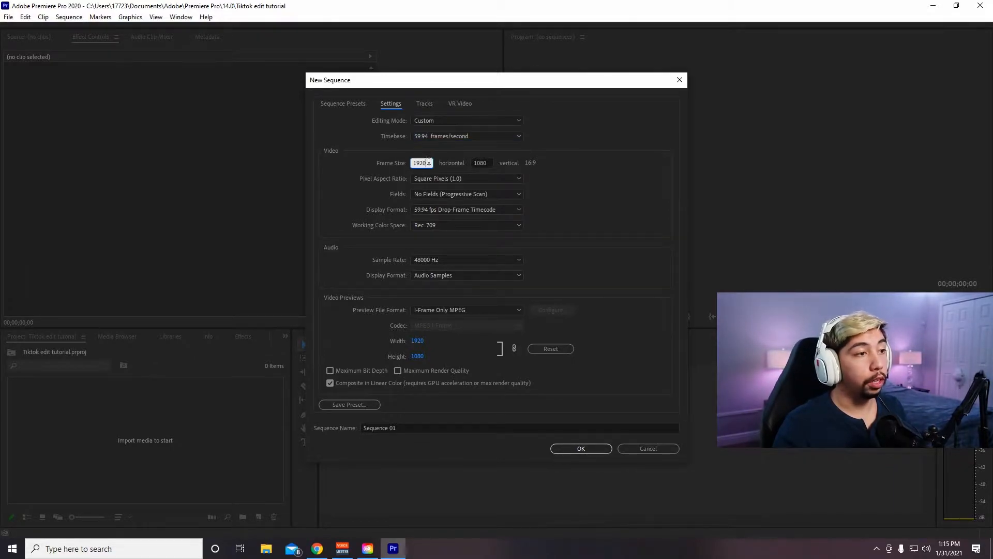
{"action": "type", "text": "108"}
{"action": "key", "text": "Tab"}
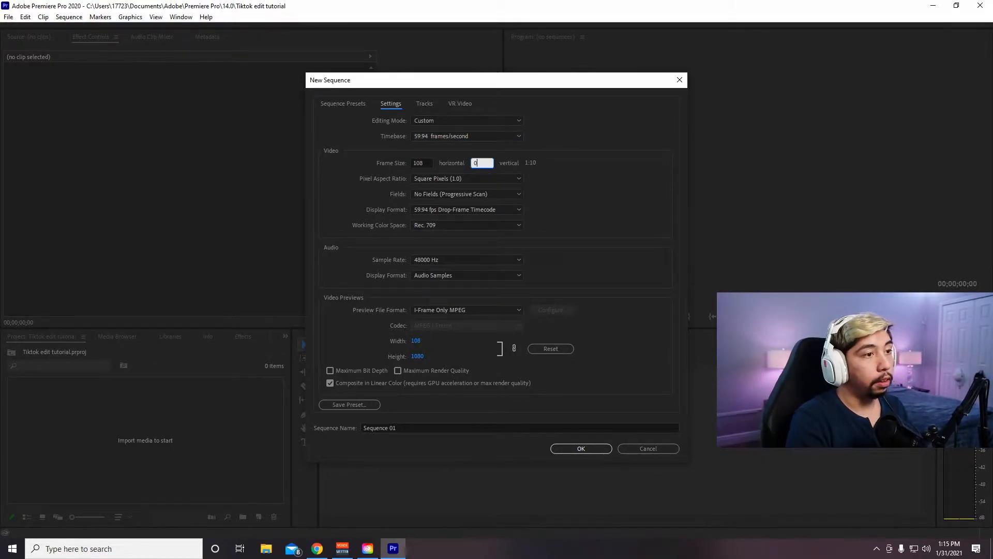
{"action": "type", "text": "024"}
{"action": "left_click", "coordinate": [428, 163]}
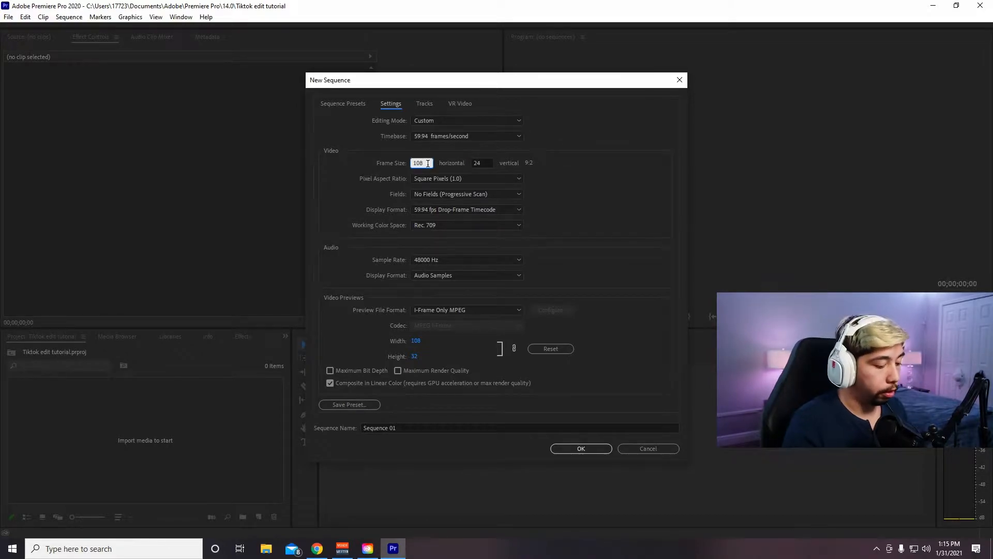
{"action": "type", "text": "1080"}
{"action": "key", "text": "Tab"}
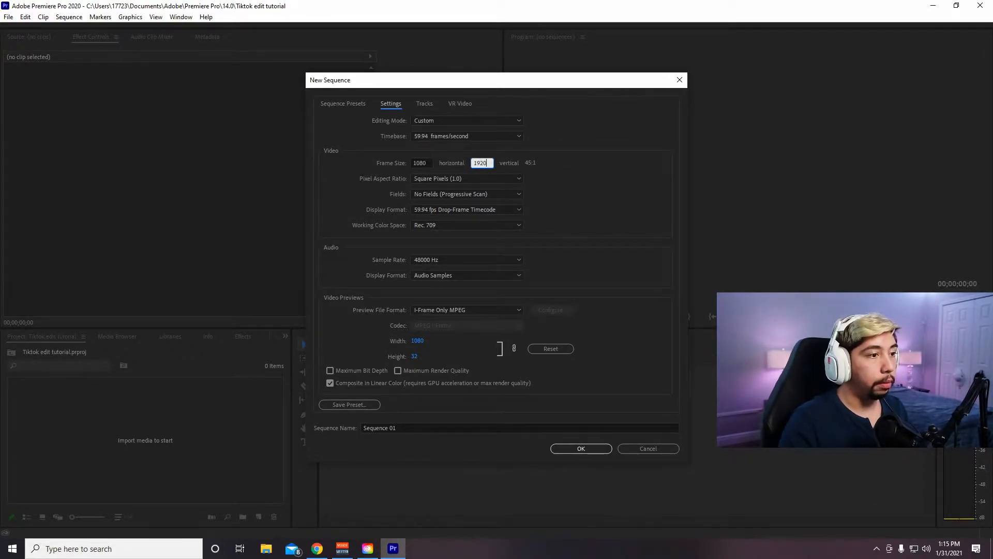
{"action": "left_click", "coordinate": [561, 182]}
{"action": "left_click", "coordinate": [580, 449]}
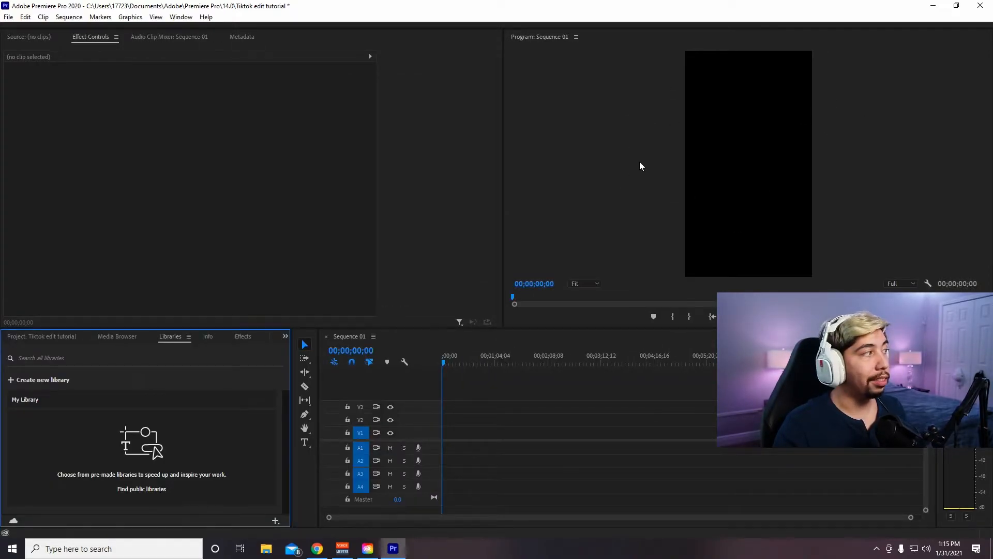
{"action": "left_click", "coordinate": [9, 18]}
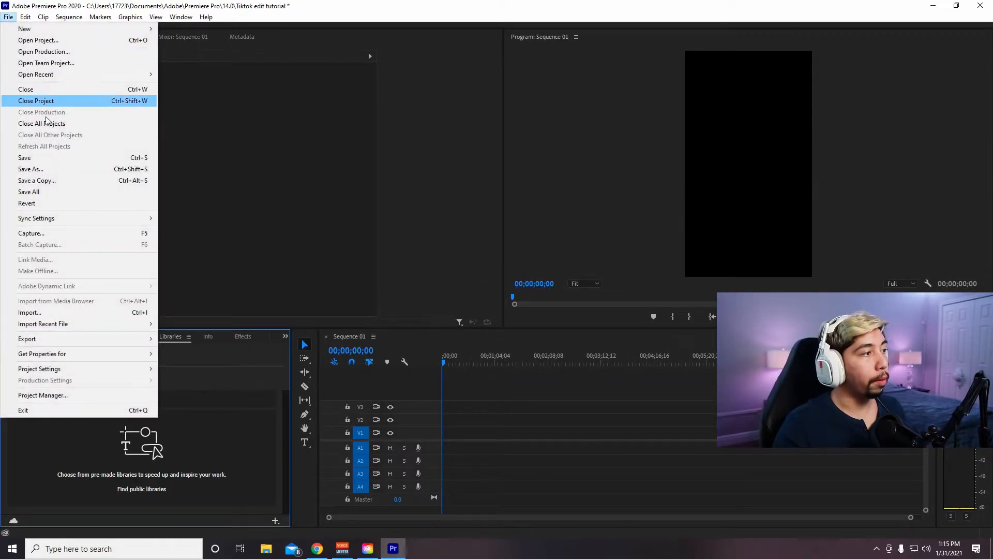
{"action": "left_click", "coordinate": [54, 312]}
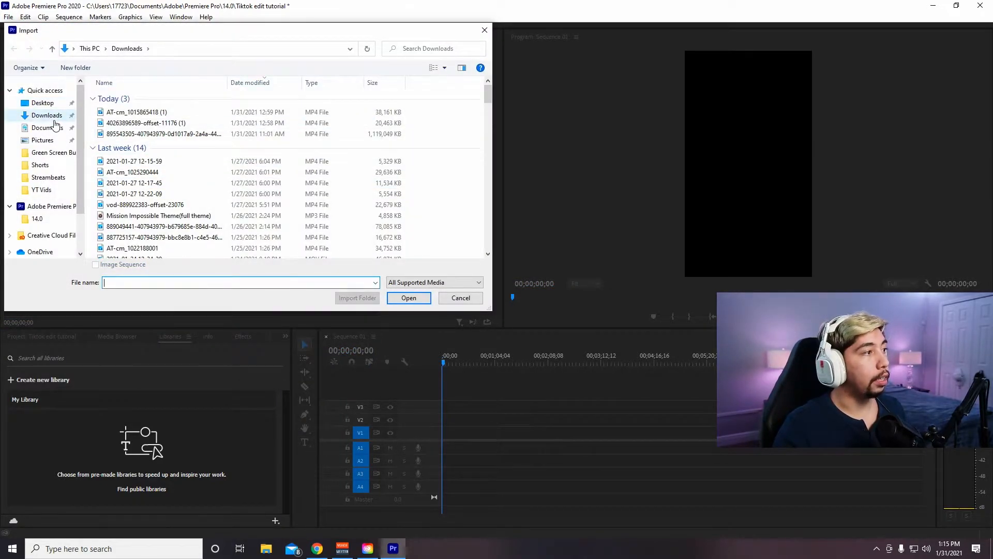
{"action": "left_click", "coordinate": [51, 117]}
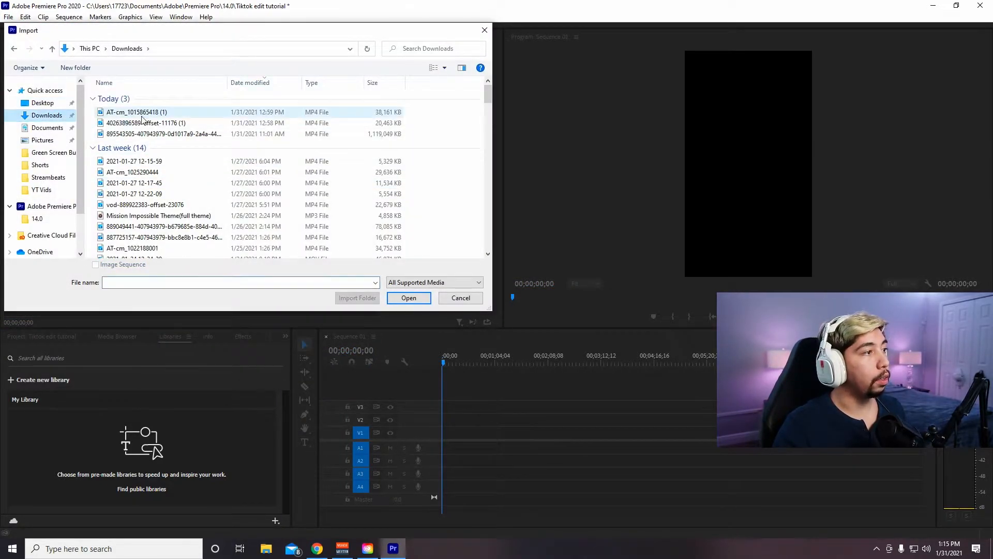
{"action": "double_click", "coordinate": [172, 123]}
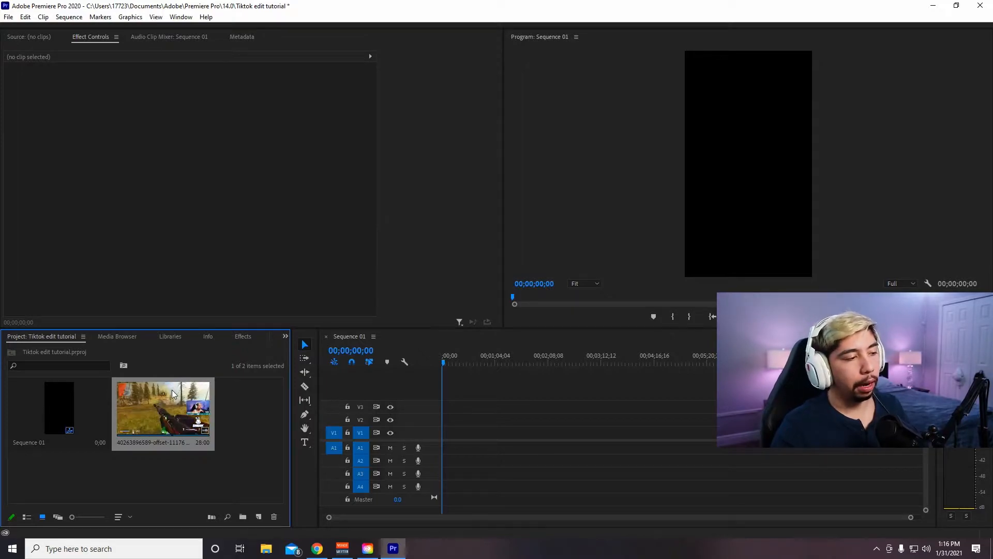
- Place the imported clip at the start of track V1, keeping the existing sequence settings, and select it in the preview
{"action": "left_click_drag", "start_coordinate": [156, 405], "coordinate": [444, 430]}
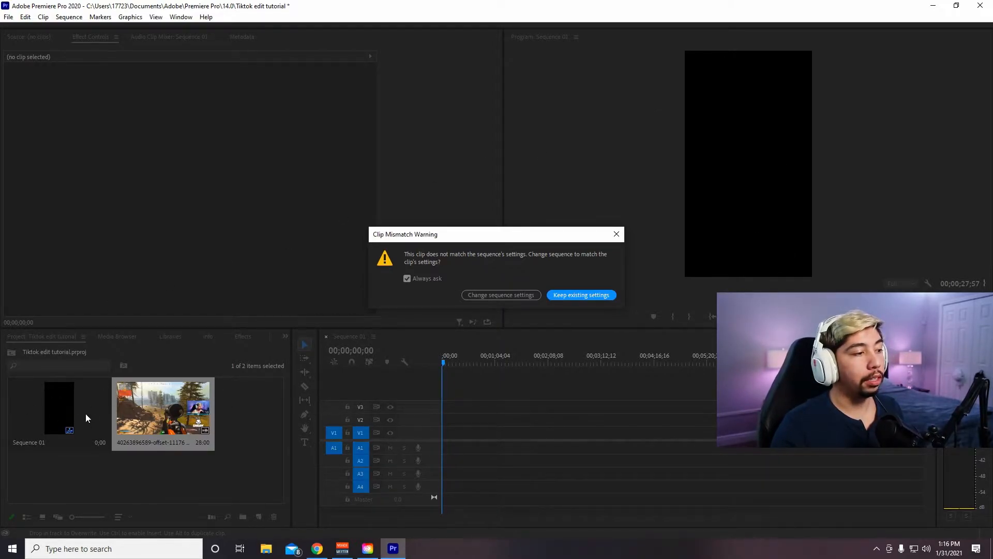
{"action": "left_click", "coordinate": [560, 295]}
{"action": "left_click", "coordinate": [846, 95]}
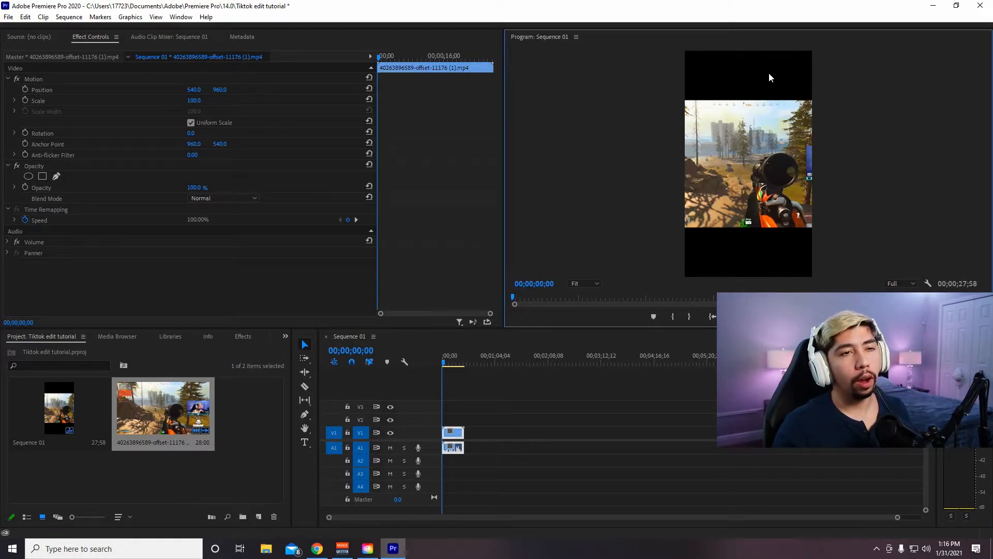
{"action": "left_click", "coordinate": [758, 172]}
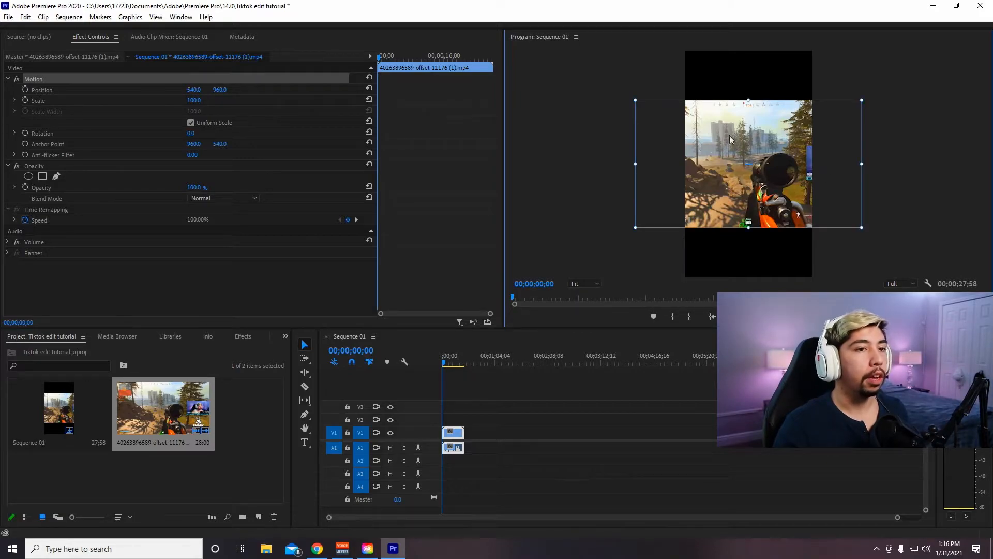
- Paste two copies of the clip one after the other on V1, starting at about 00;00;33;57
{"action": "left_click", "coordinate": [899, 519]}
{"action": "left_click_drag", "start_coordinate": [898, 519], "coordinate": [595, 517]}
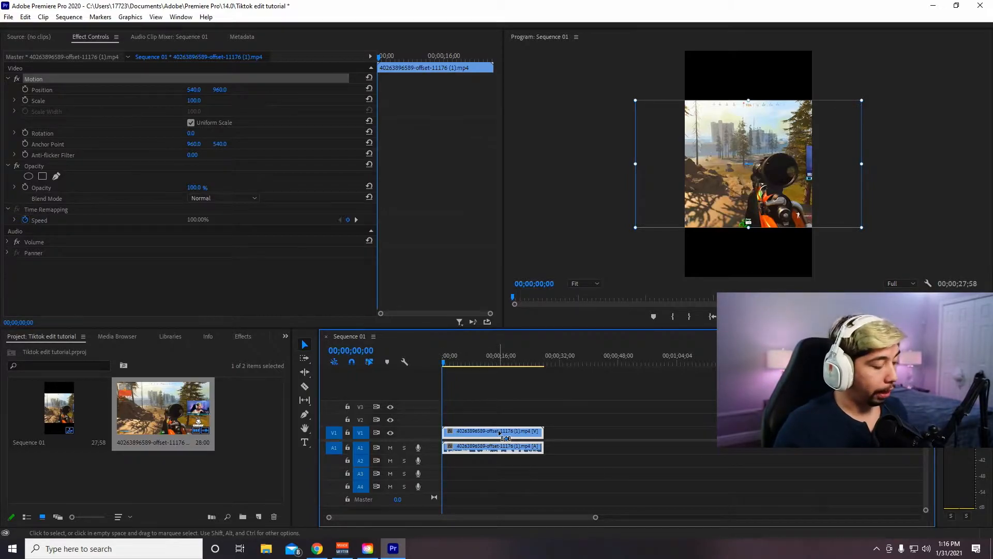
{"action": "left_click", "coordinate": [567, 362]}
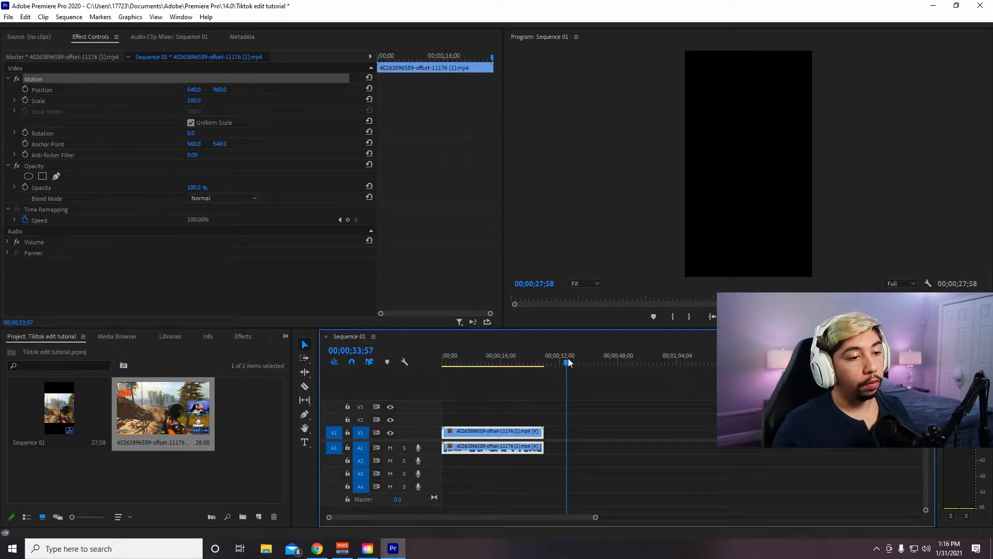
{"action": "key", "text": "ctrl+v"}
{"action": "key", "text": "ctrl+v"}
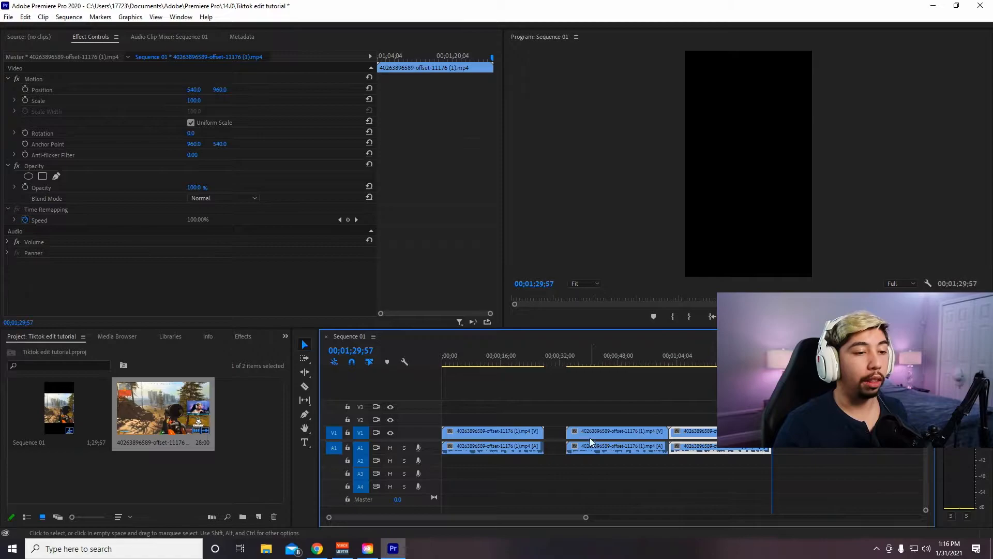
- Scale the first clip on V1 to about 206.6 so it fills the vertical frame
{"action": "mouse_move", "coordinate": [491, 360]}
{"action": "left_mouse_down"}
{"action": "mouse_move", "coordinate": [471, 357]}
{"action": "mouse_move", "coordinate": [493, 362]}
{"action": "left_mouse_up"}
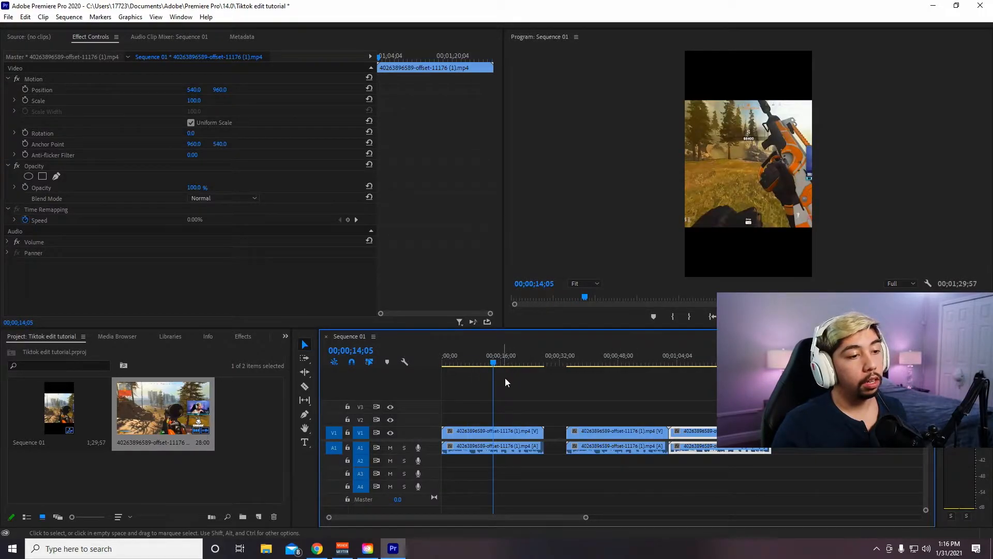
{"action": "left_click", "coordinate": [517, 433]}
{"action": "left_click", "coordinate": [733, 147]}
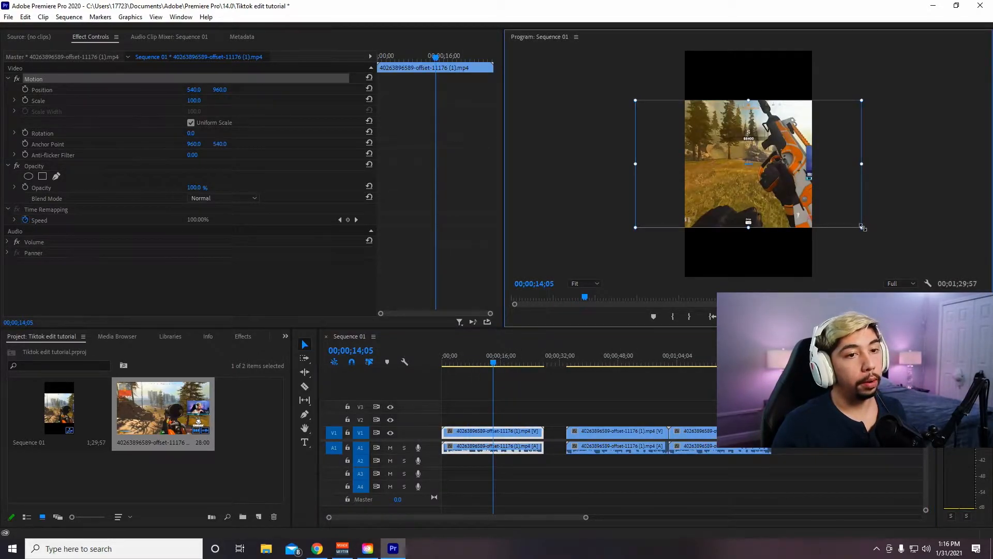
{"action": "left_click_drag", "start_coordinate": [862, 227], "coordinate": [980, 294]}
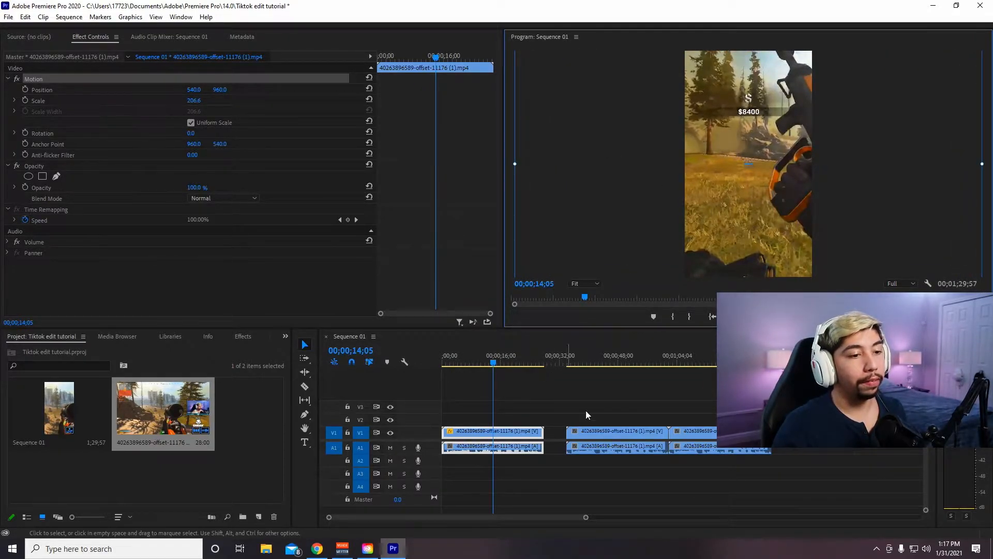
- Move the second clip copy onto track V2 directly above the first clip and park the playhead at about 00;00;13;40
{"action": "left_click", "coordinate": [613, 361]}
{"action": "left_click_drag", "start_coordinate": [628, 430], "coordinate": [498, 414]}
{"action": "left_click", "coordinate": [500, 361]}
{"action": "left_click_drag", "start_coordinate": [499, 361], "coordinate": [492, 361]}
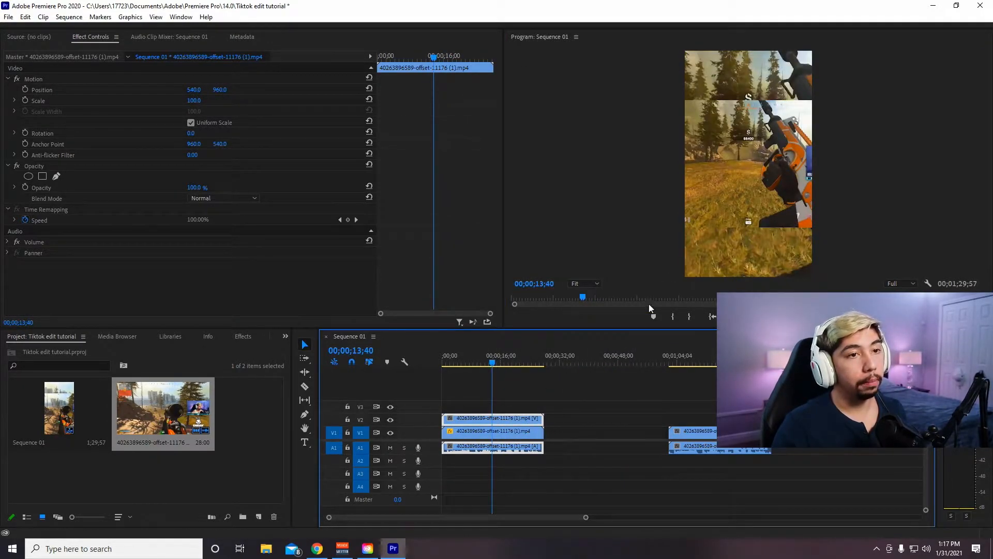
- Enlarge the V2 clip around its centre, leaving bands of the background clip above and below it
{"action": "left_click", "coordinate": [741, 173]}
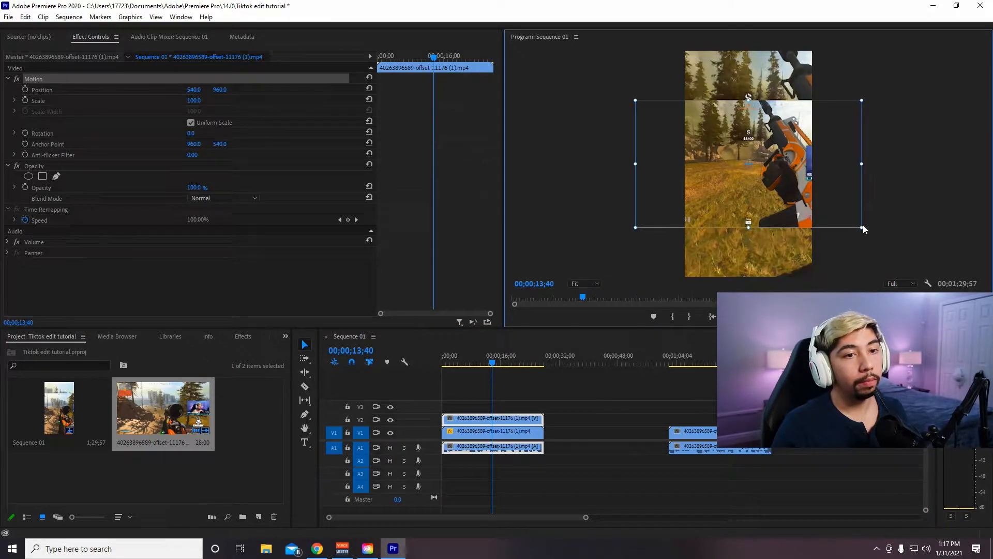
{"action": "left_click_drag", "start_coordinate": [863, 227], "coordinate": [890, 244]}
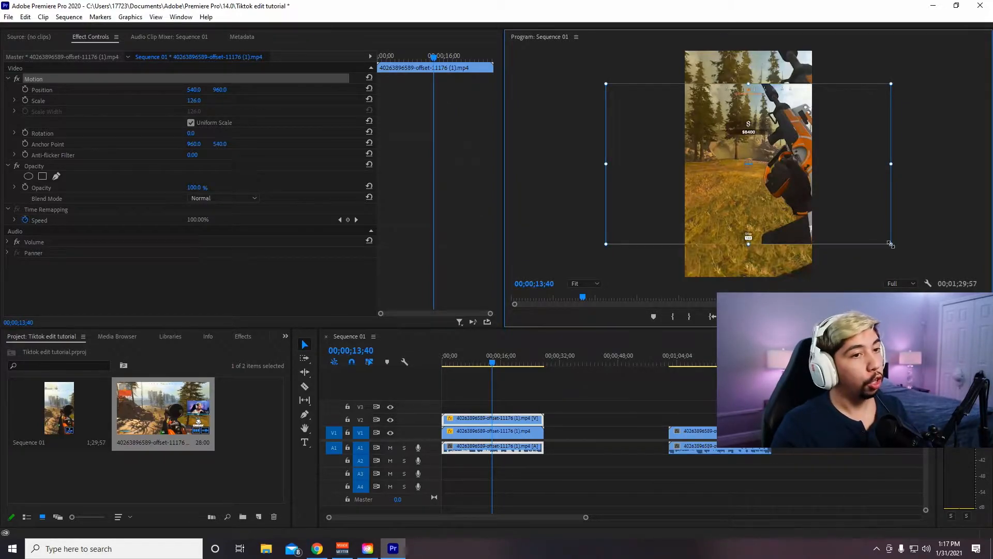
{"action": "left_click_drag", "start_coordinate": [891, 245], "coordinate": [885, 240]}
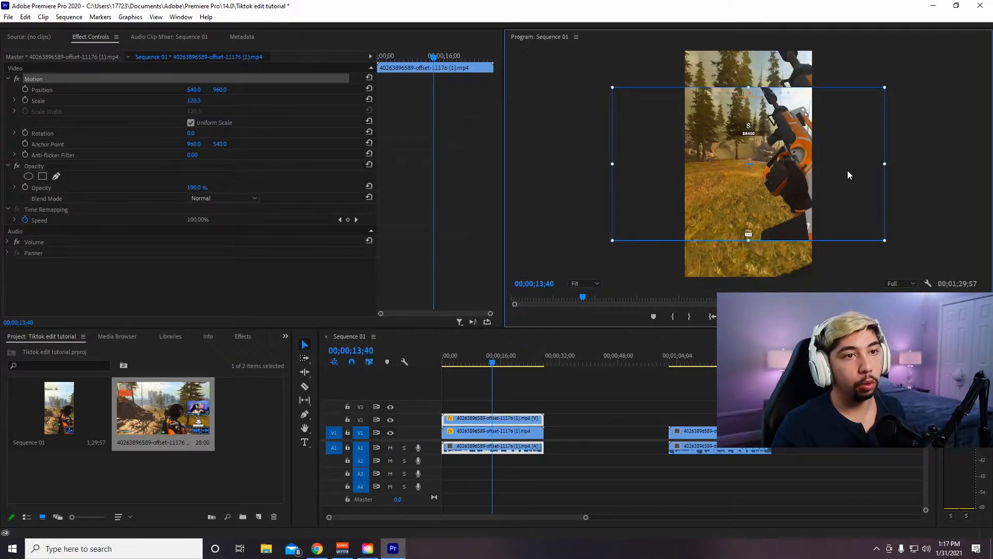
{"action": "left_click_drag", "start_coordinate": [883, 238], "coordinate": [822, 169]}
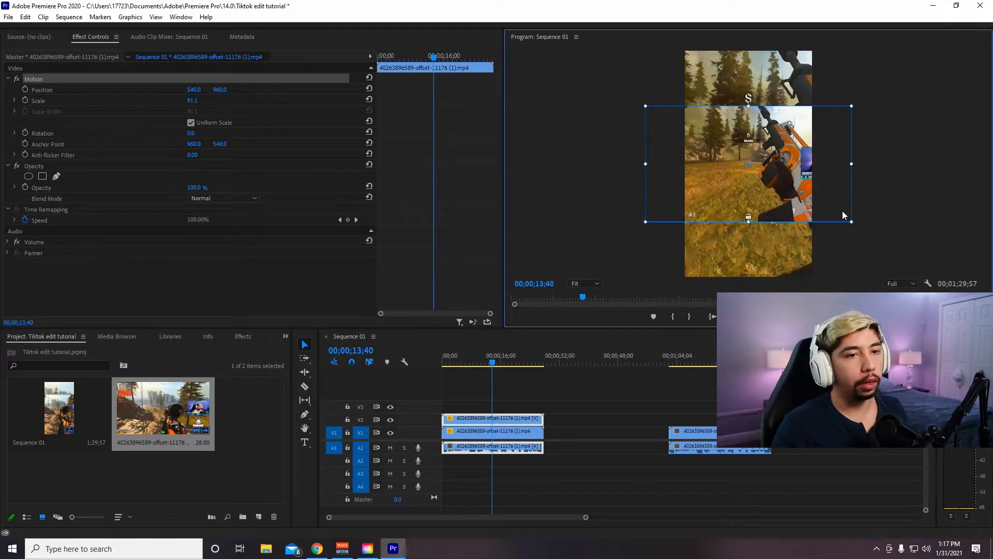
{"action": "left_click_drag", "start_coordinate": [852, 223], "coordinate": [879, 241]}
{"action": "left_click", "coordinate": [916, 215]}
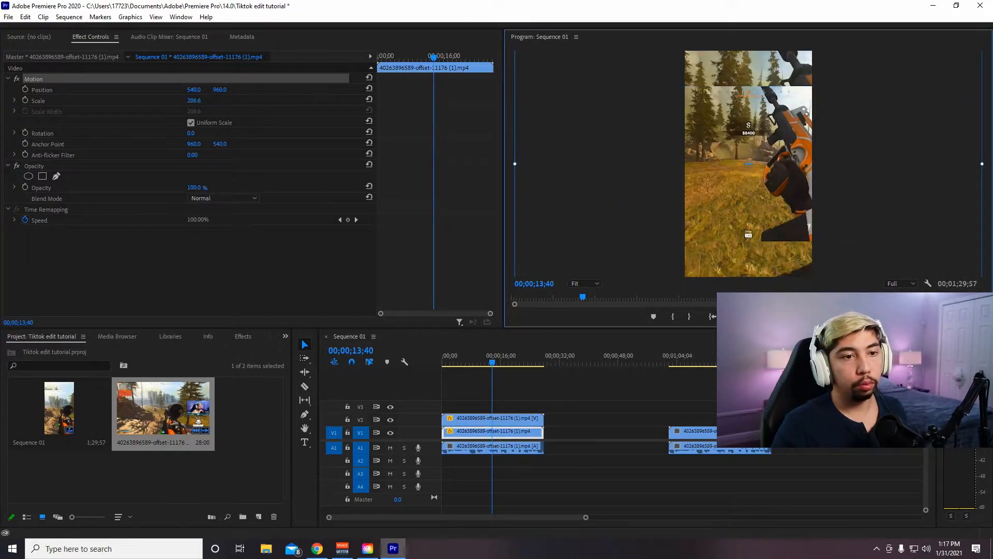
- Move the remaining clip copy onto track V3 above the other two and park the playhead at about 00;00;11;25
{"action": "left_click", "coordinate": [709, 363]}
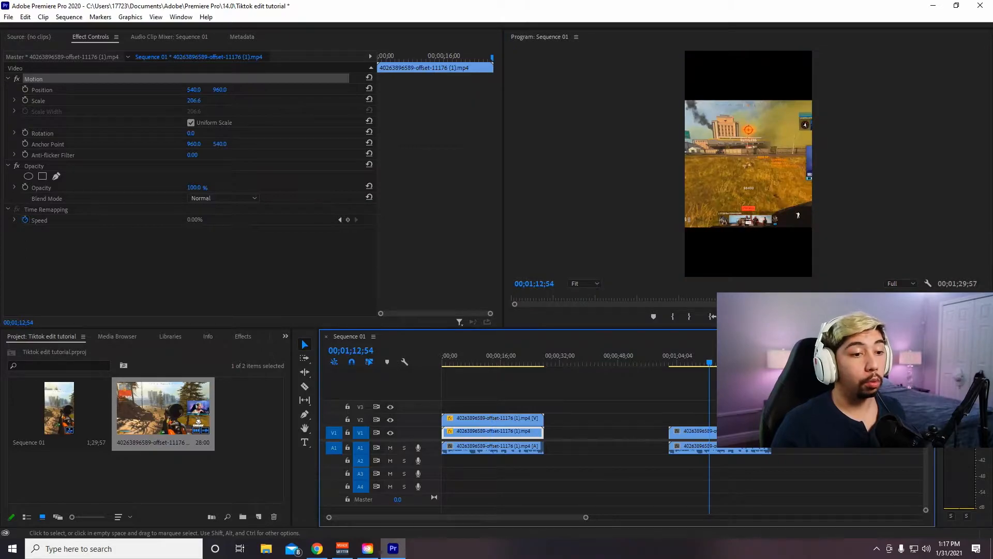
{"action": "left_click_drag", "start_coordinate": [496, 432], "coordinate": [497, 408]}
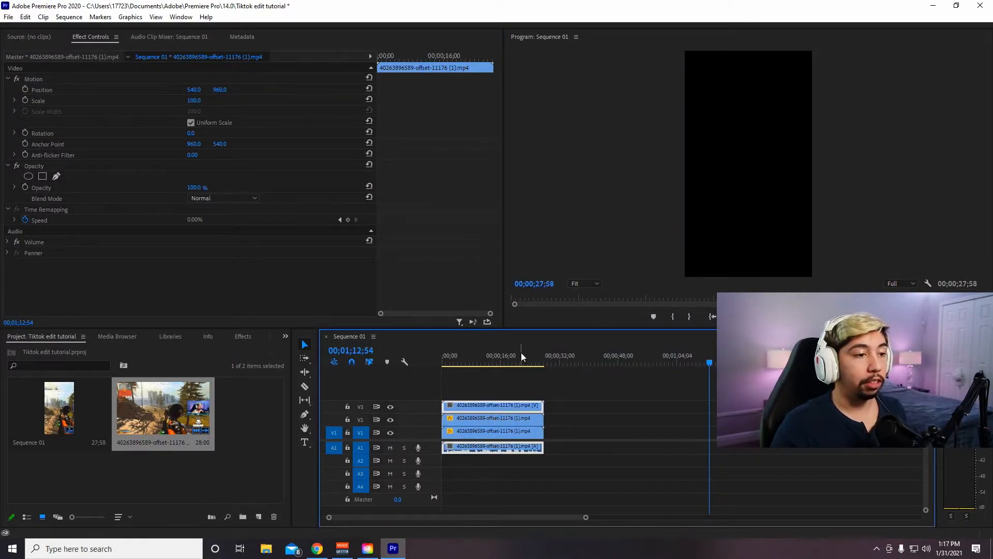
{"action": "left_click", "coordinate": [483, 362]}
- Scale the V3 clip to about 143 and reposition it to about -474, 279, centring the webcam at the frame's top
{"action": "left_click", "coordinate": [781, 170]}
{"action": "left_click_drag", "start_coordinate": [718, 171], "coordinate": [701, 98]}
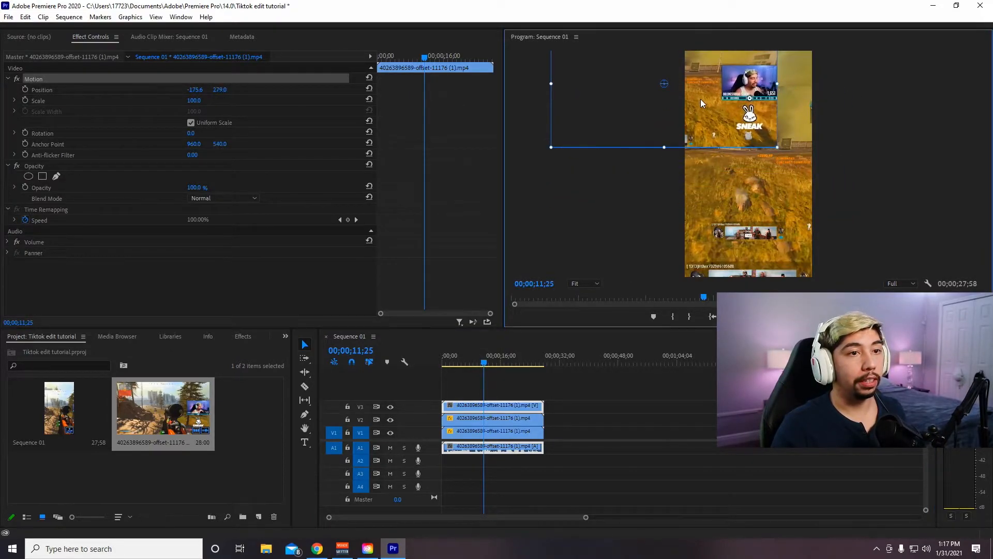
{"action": "left_click_drag", "start_coordinate": [777, 146], "coordinate": [746, 146]}
{"action": "left_click", "coordinate": [864, 146]}
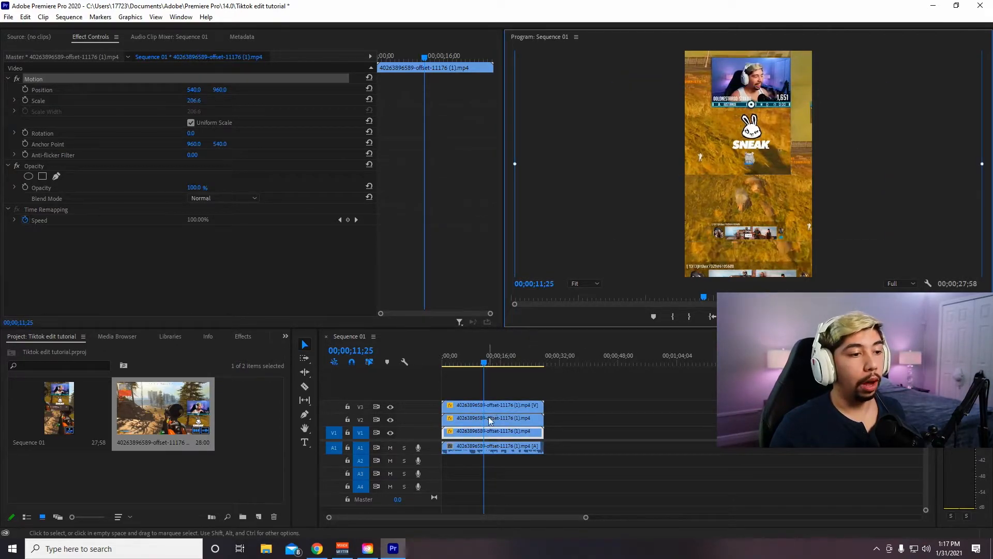
- Add a 4-point polygon opacity mask to the V3 clip and fit it around the webcam picture
{"action": "left_click", "coordinate": [505, 406]}
{"action": "left_click", "coordinate": [762, 107]}
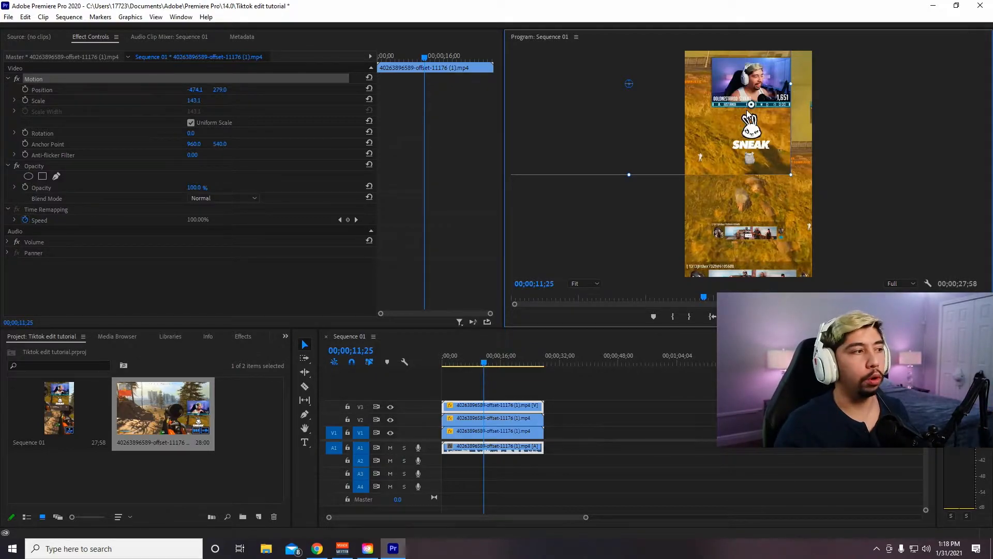
{"action": "left_click", "coordinate": [43, 178]}
{"action": "left_click_drag", "start_coordinate": [616, 87], "coordinate": [738, 82]}
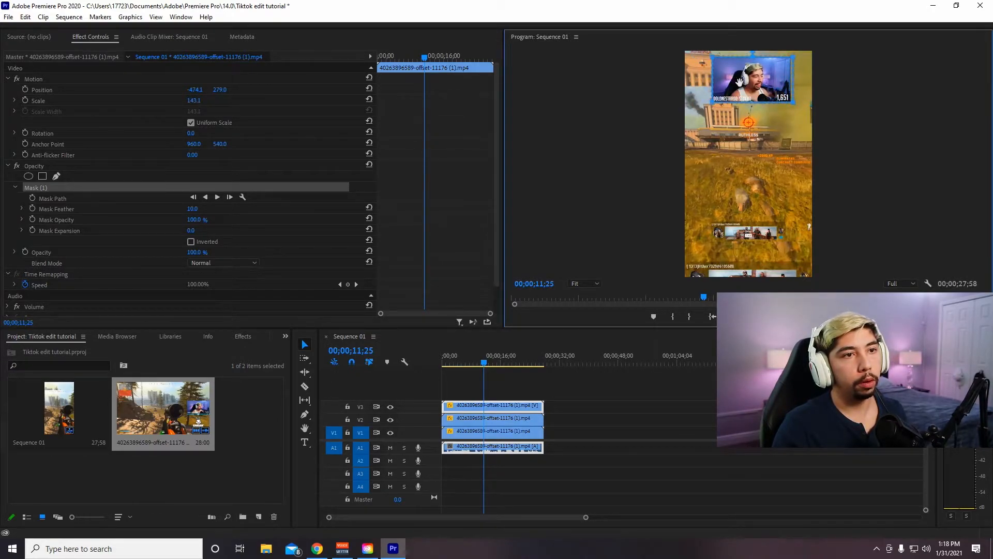
- Extend the lower corners of the webcam mask to include the banner beneath the picture, and play the result
{"action": "left_click_drag", "start_coordinate": [792, 57], "coordinate": [791, 58]}
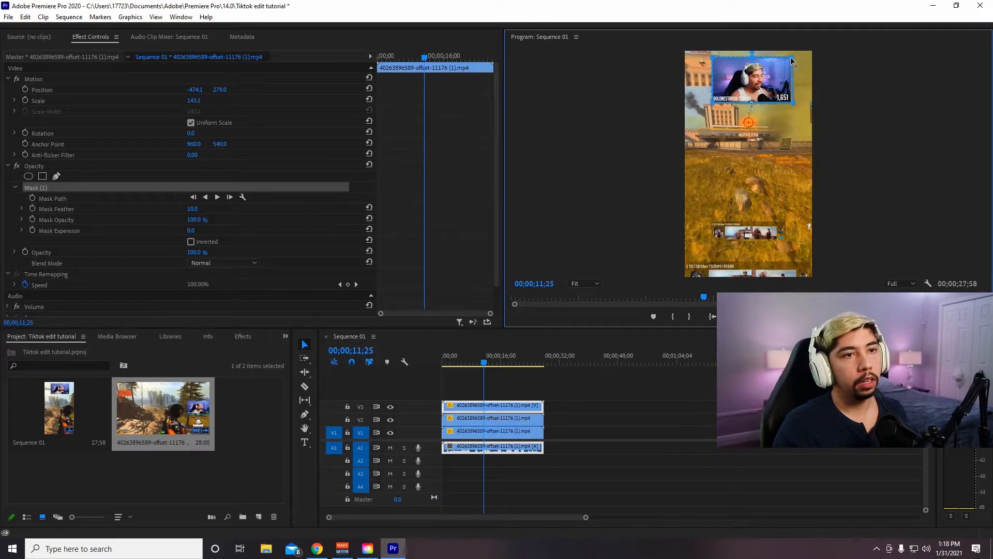
{"action": "left_click_drag", "start_coordinate": [792, 103], "coordinate": [791, 108]}
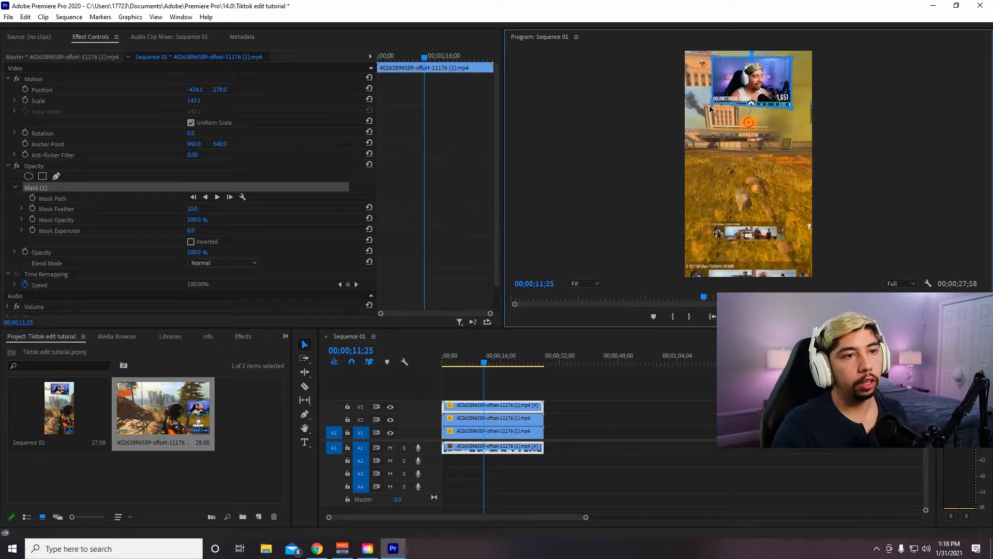
{"action": "left_click_drag", "start_coordinate": [716, 106], "coordinate": [715, 111]}
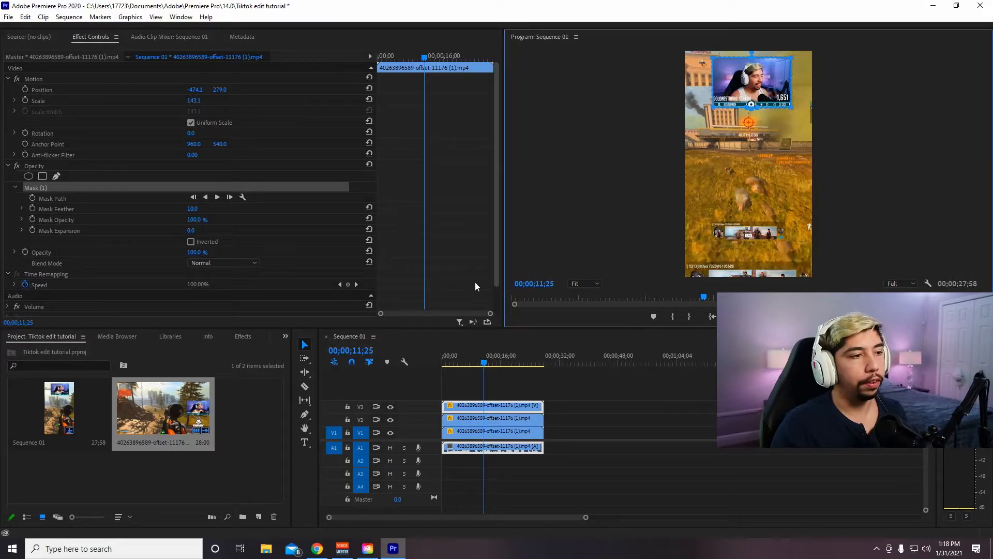
{"action": "scroll", "coordinate": [288, 300], "scroll_direction": "down", "scroll_amount": 2}
{"action": "left_click", "coordinate": [286, 302]}
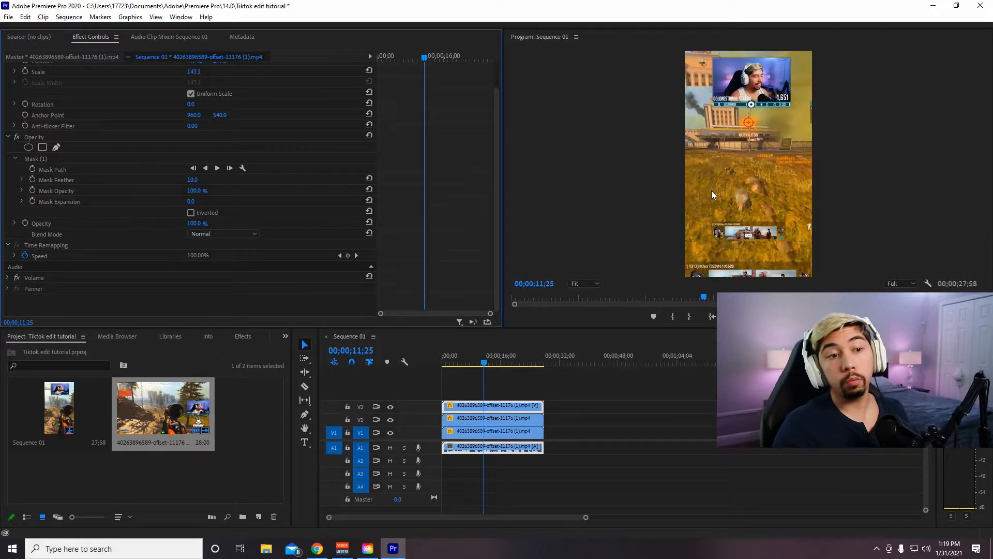
{"action": "key", "text": "space"}
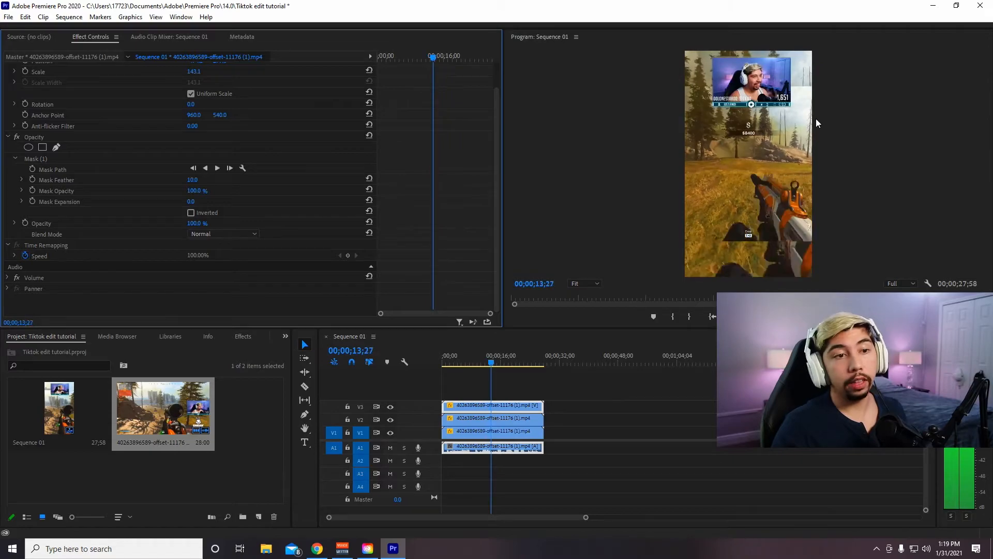
{"action": "key", "text": "space"}
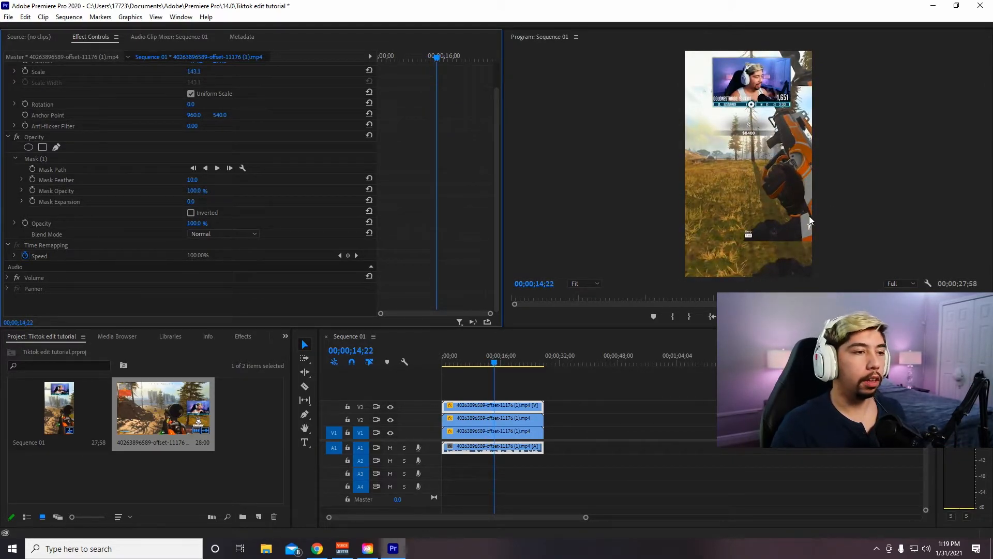
- Apply Gaussian Blur to the V1 background clip with Blurriness 40 and preview the sequence from the beginning
{"action": "left_click", "coordinate": [243, 336]}
{"action": "left_click", "coordinate": [80, 348]}
{"action": "type", "text": "gau"}
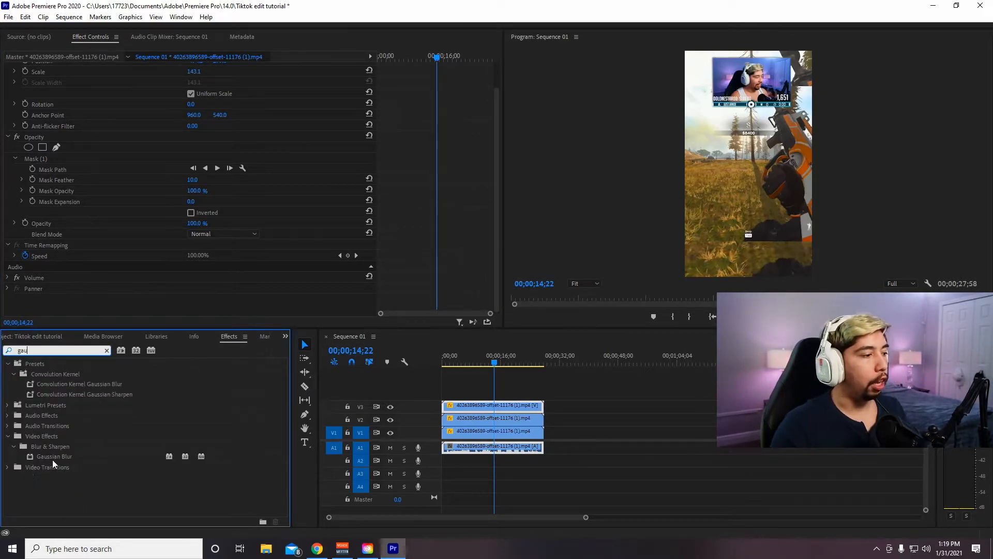
{"action": "left_click_drag", "start_coordinate": [58, 456], "coordinate": [458, 434]}
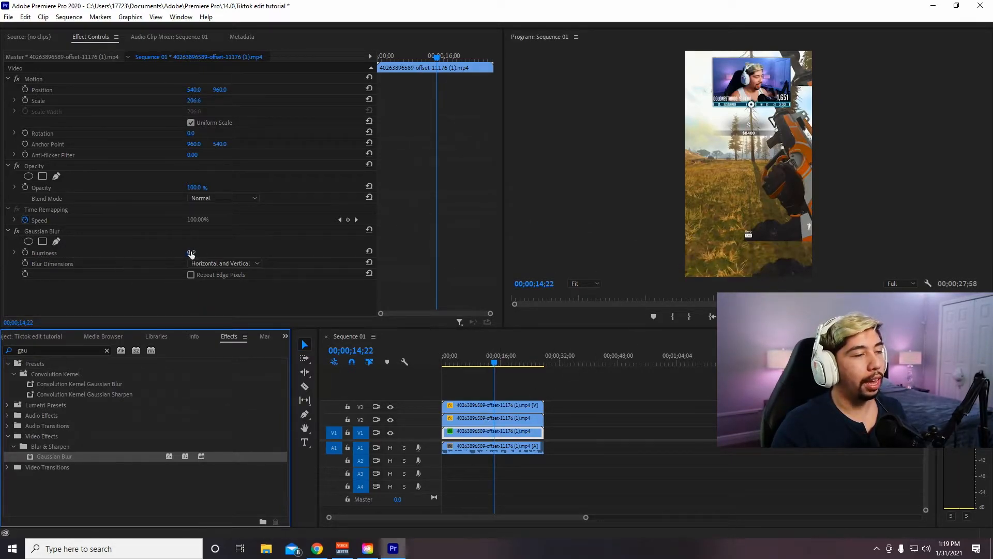
{"action": "left_click_drag", "start_coordinate": [190, 253], "coordinate": [217, 254]}
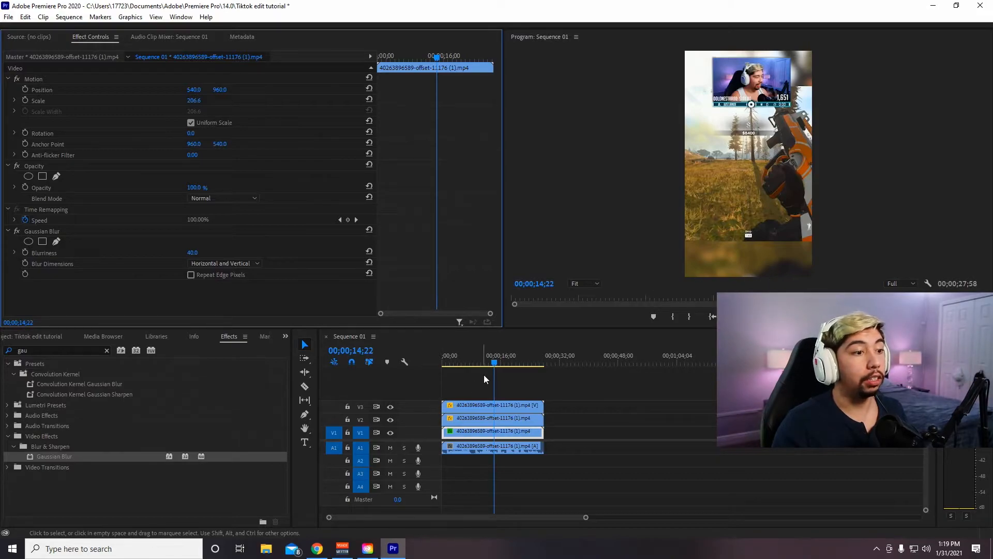
{"action": "left_click_drag", "start_coordinate": [494, 362], "coordinate": [390, 364]}
{"action": "key", "text": "space"}
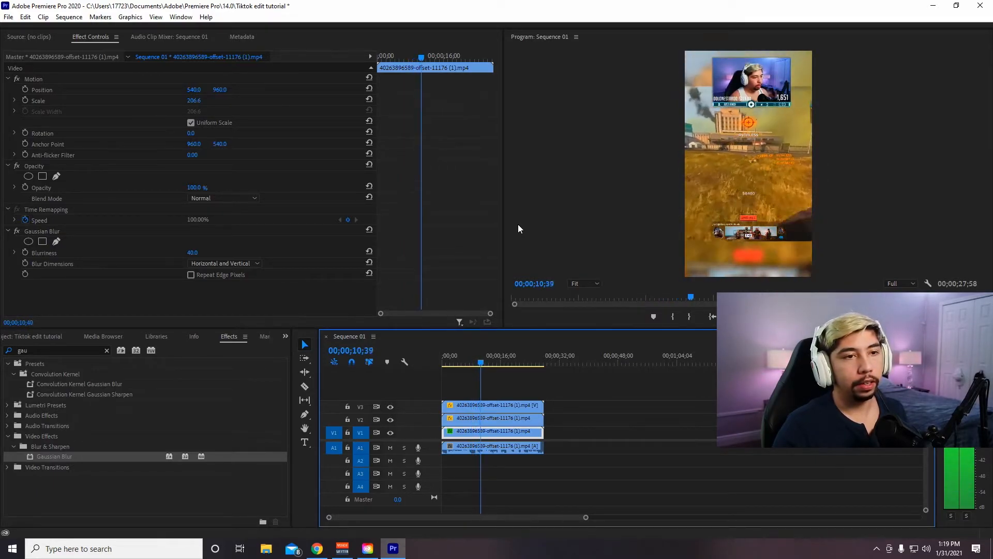
{"action": "key", "text": "space"}
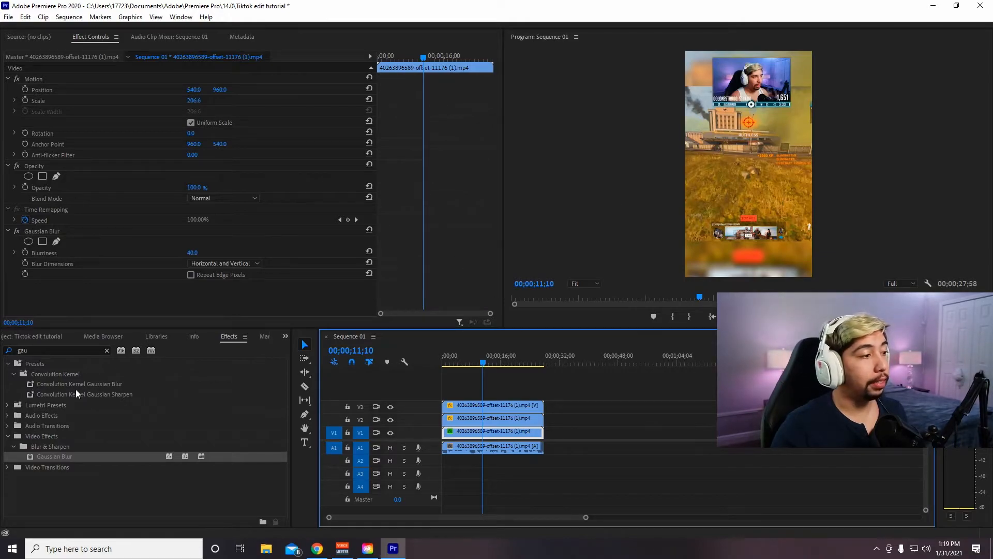
- Add another copy of the gameplay clip to V2 at about 42 seconds, scale it to 56.9 to fit the frame width, and play it
{"action": "left_click", "coordinate": [284, 338]}
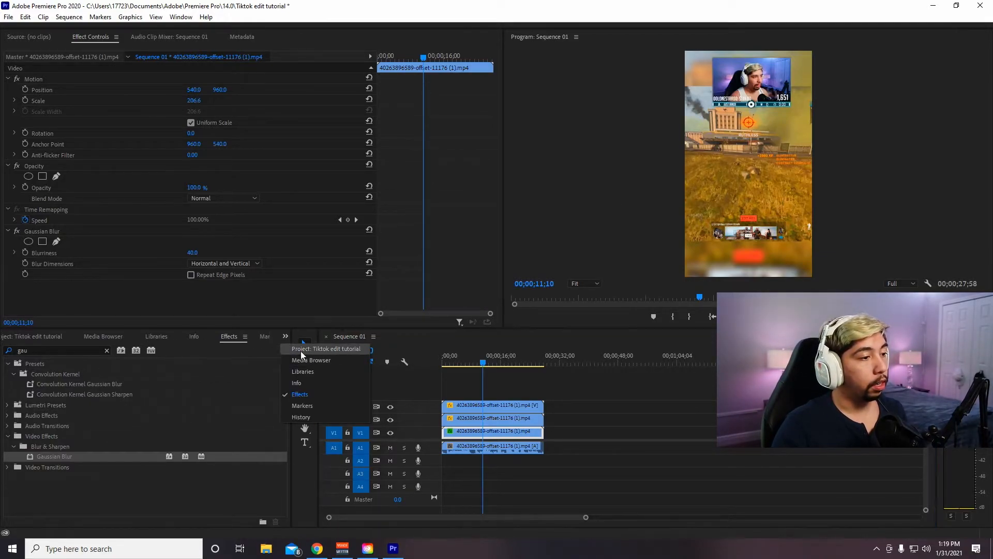
{"action": "left_click", "coordinate": [302, 350]}
{"action": "left_click_drag", "start_coordinate": [154, 409], "coordinate": [647, 447]}
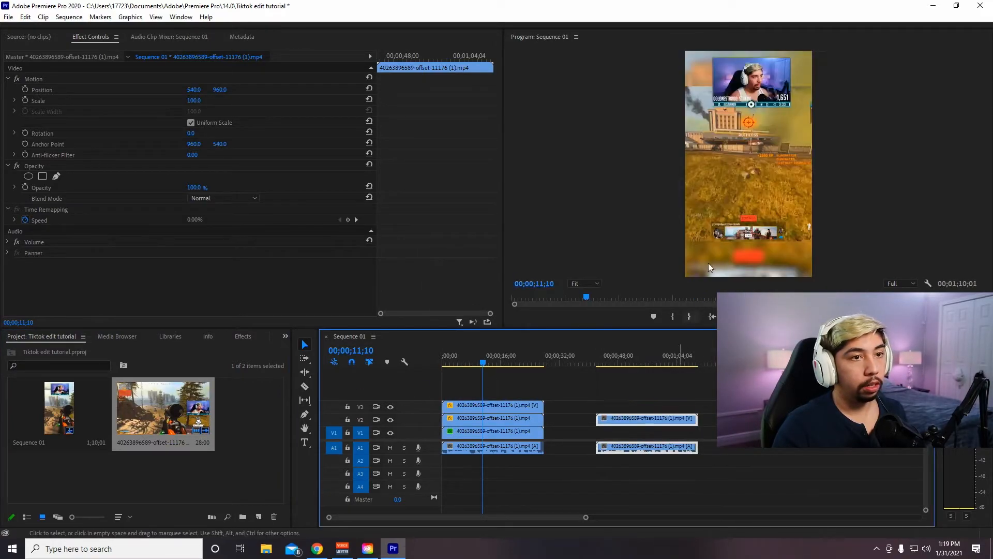
{"action": "left_click_drag", "start_coordinate": [619, 357], "coordinate": [610, 358]}
{"action": "left_click", "coordinate": [845, 231]}
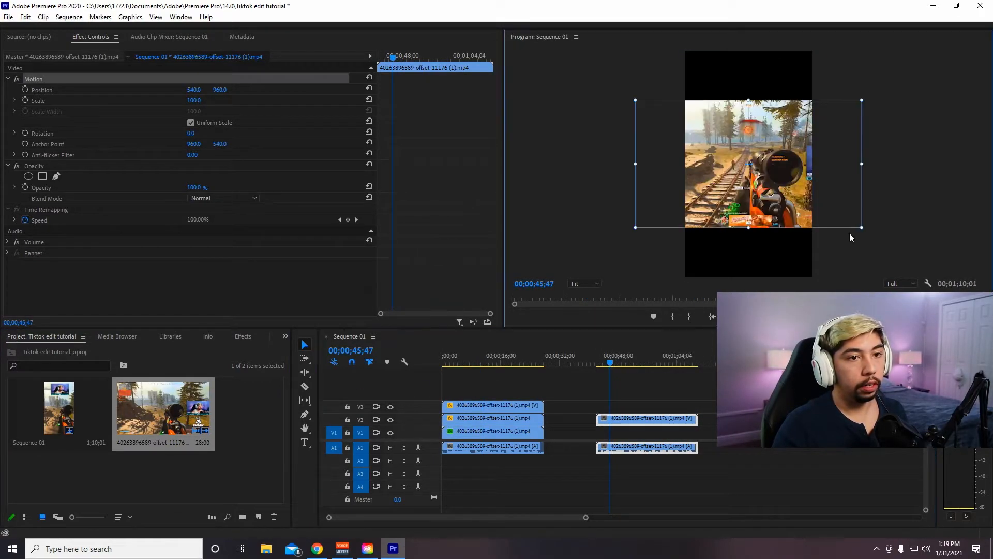
{"action": "left_click_drag", "start_coordinate": [861, 226], "coordinate": [797, 199]}
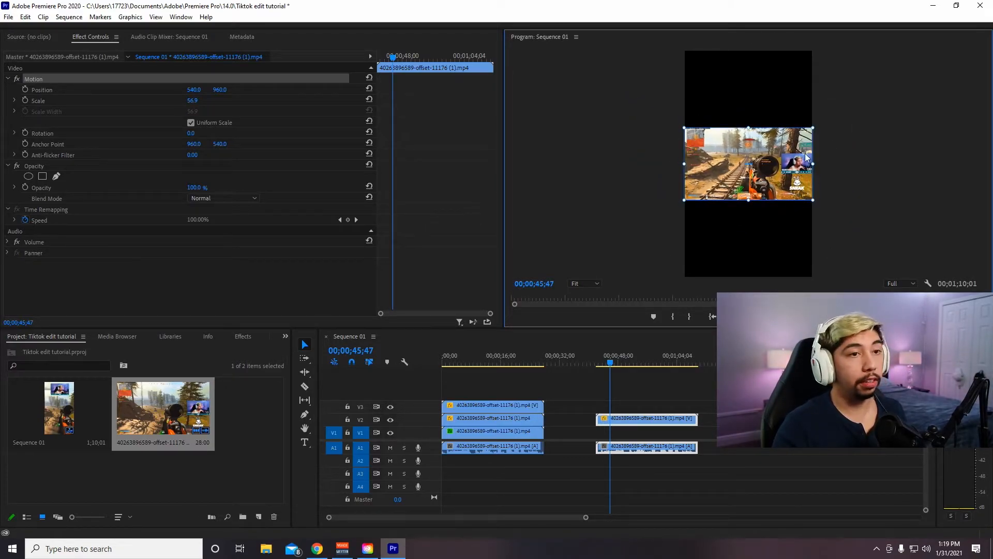
{"action": "left_click", "coordinate": [871, 151]}
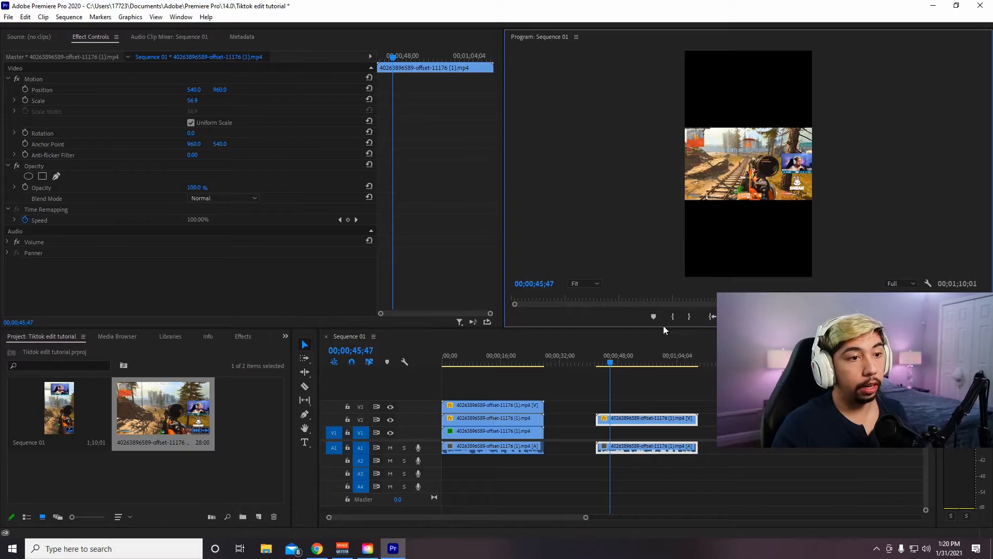
{"action": "key", "text": "space"}
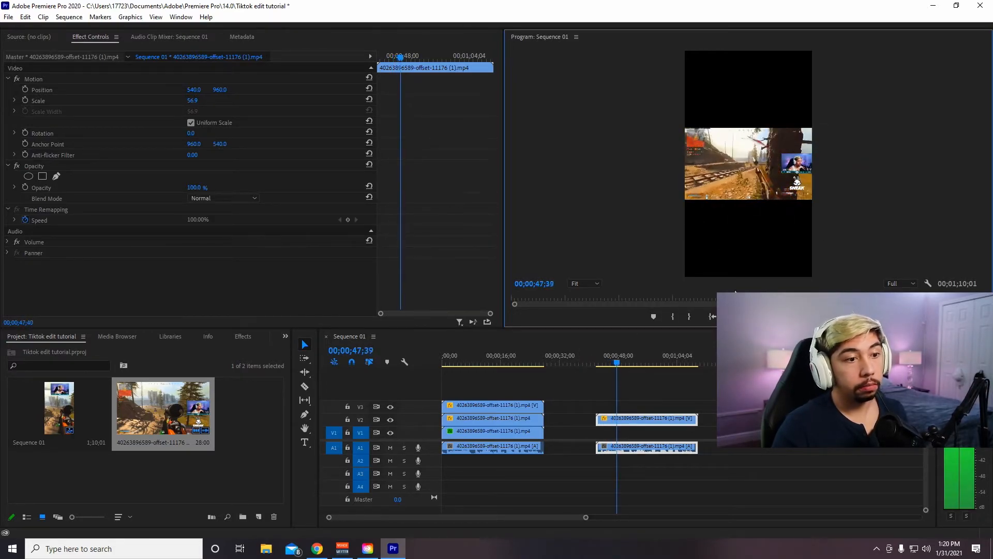
- Play the layered edit for comparison and delete the extra unlayered clip from the timeline
{"action": "left_click", "coordinate": [455, 365]}
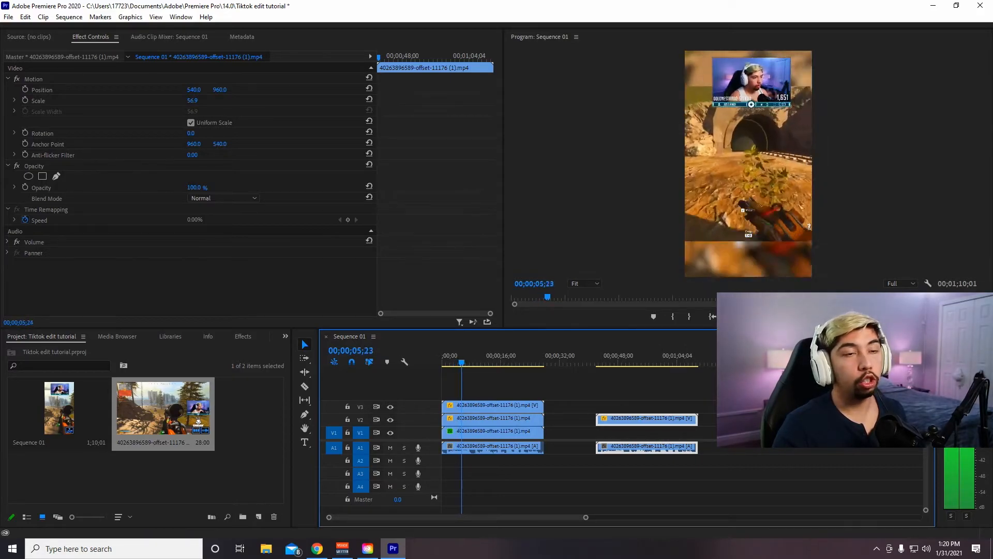
{"action": "key", "text": "space"}
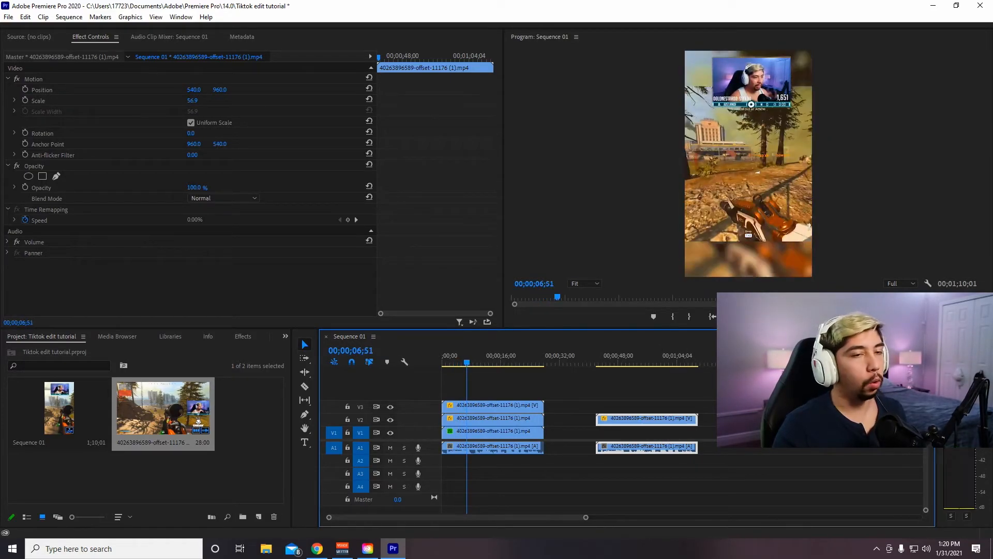
{"action": "key", "text": "space"}
{"action": "key", "text": "space"}
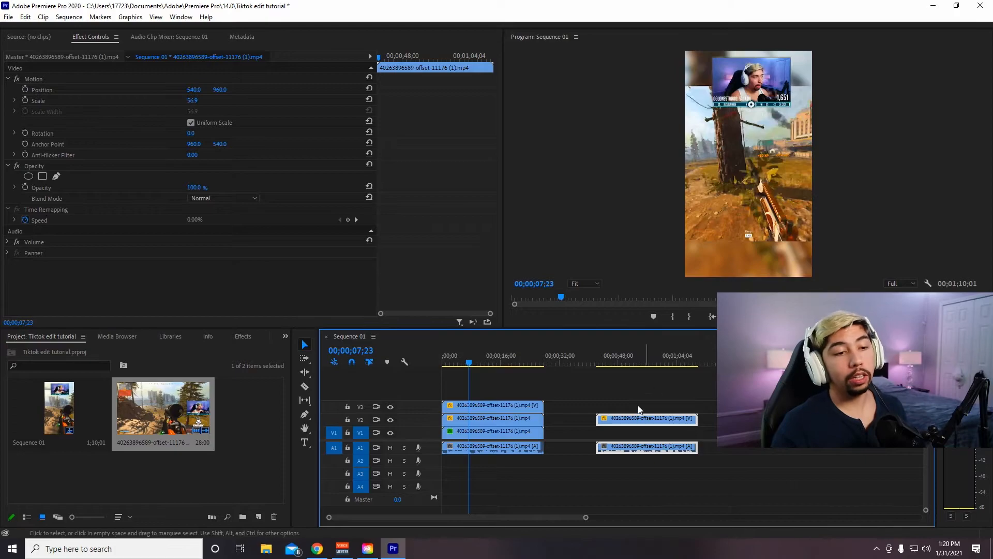
{"action": "key", "text": "Delete"}
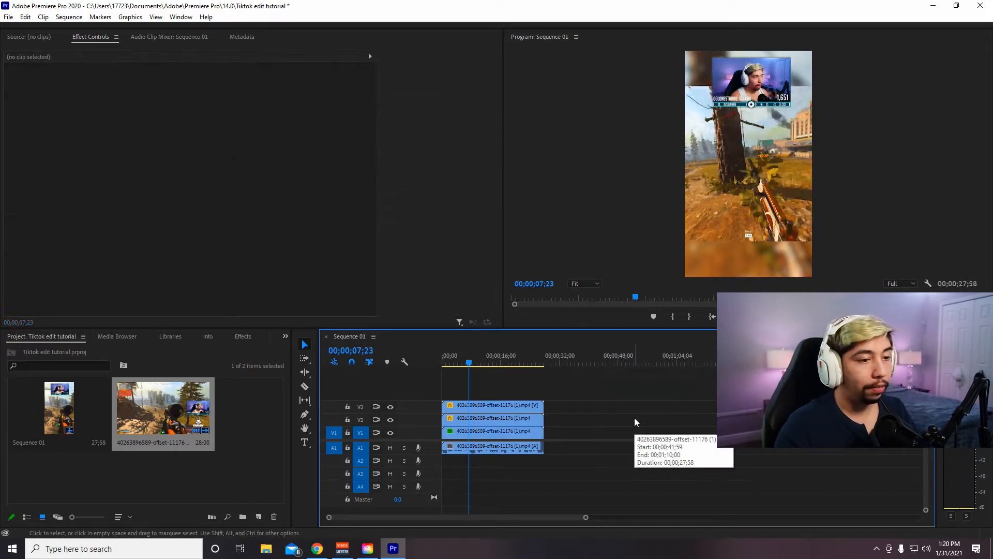
- Return the playhead to the sequence start and create a new 1080x1920 legacy title with the default settings
{"action": "left_click_drag", "start_coordinate": [470, 363], "coordinate": [438, 366]}
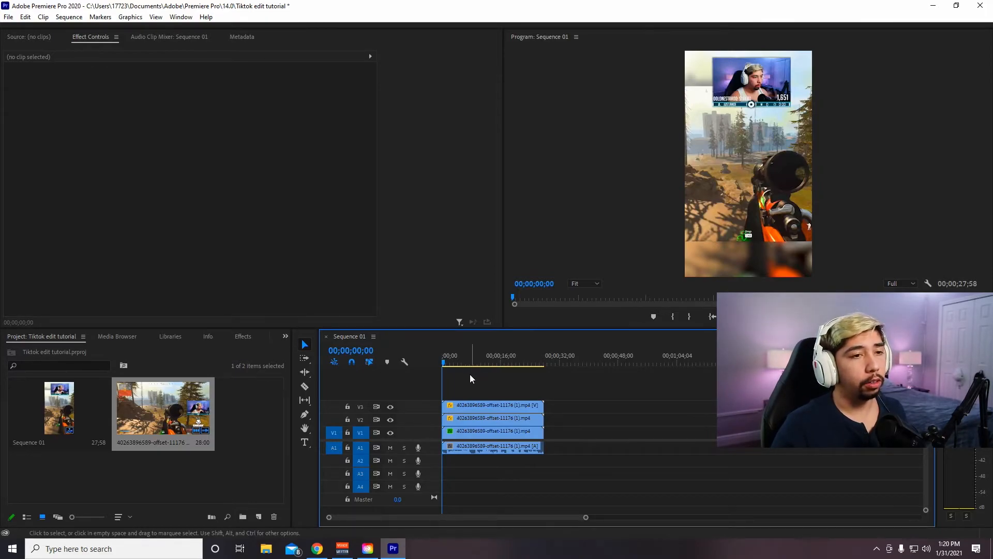
{"action": "left_click", "coordinate": [451, 363]}
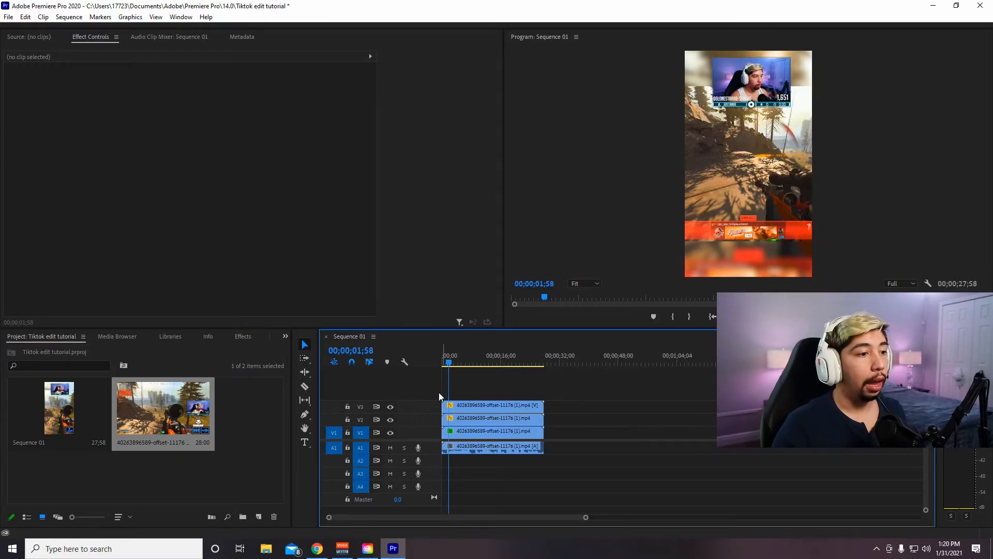
{"action": "left_click_drag", "start_coordinate": [449, 363], "coordinate": [440, 364]}
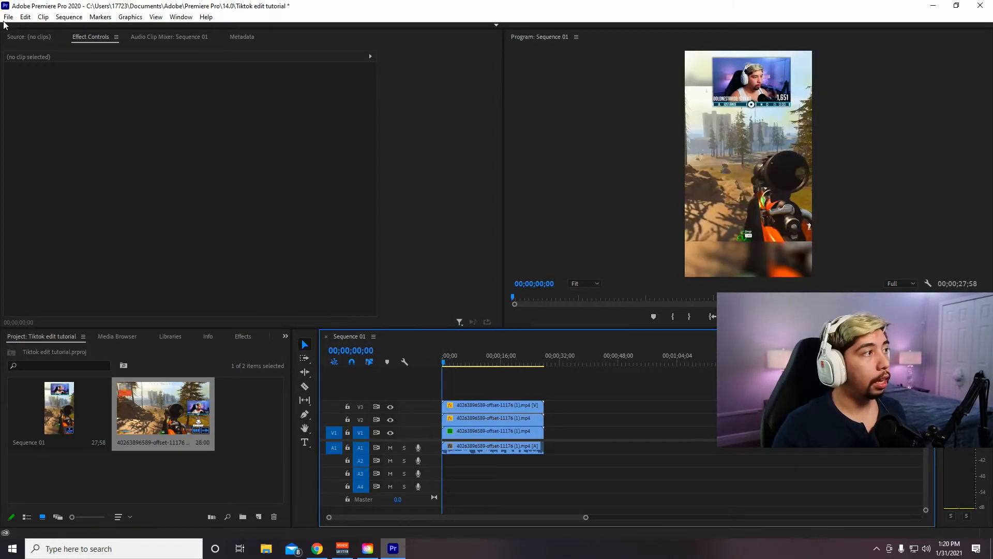
{"action": "left_click", "coordinate": [8, 17]}
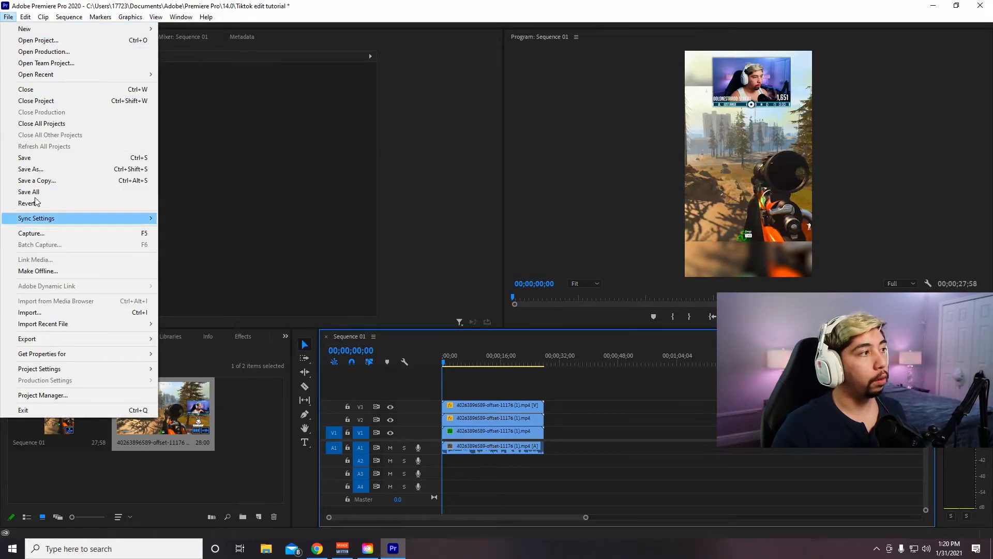
{"action": "mouse_move", "coordinate": [44, 31]}
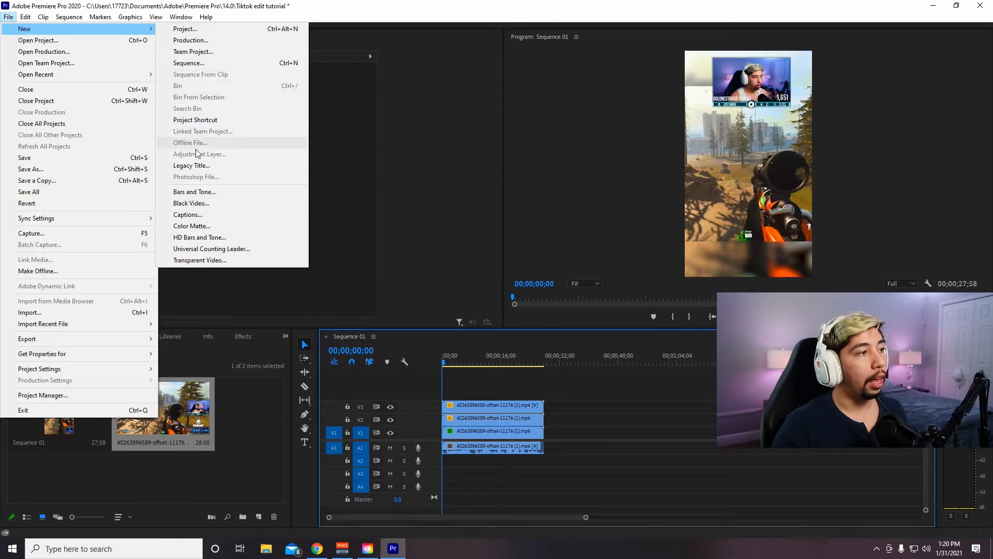
{"action": "left_click", "coordinate": [200, 166]}
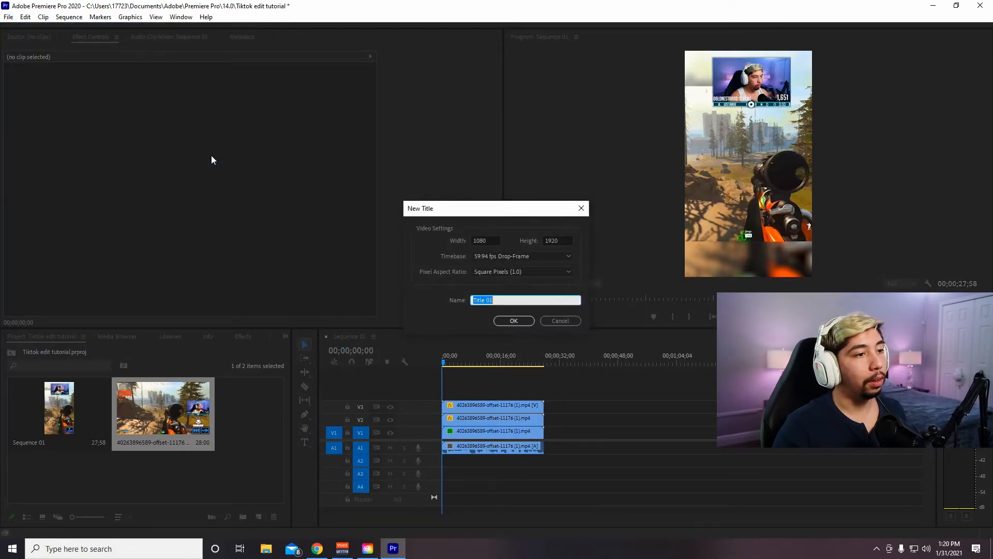
{"action": "left_click", "coordinate": [513, 321]}
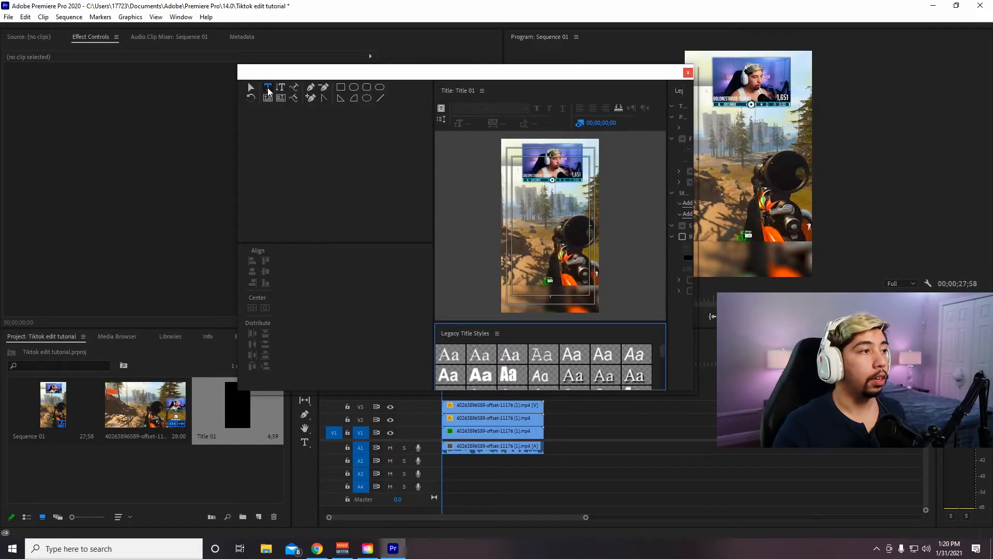
- Add the text "TIKTOK TUTORIAL" on two lines in the middle of the title canvas
{"action": "left_click", "coordinate": [548, 221]}
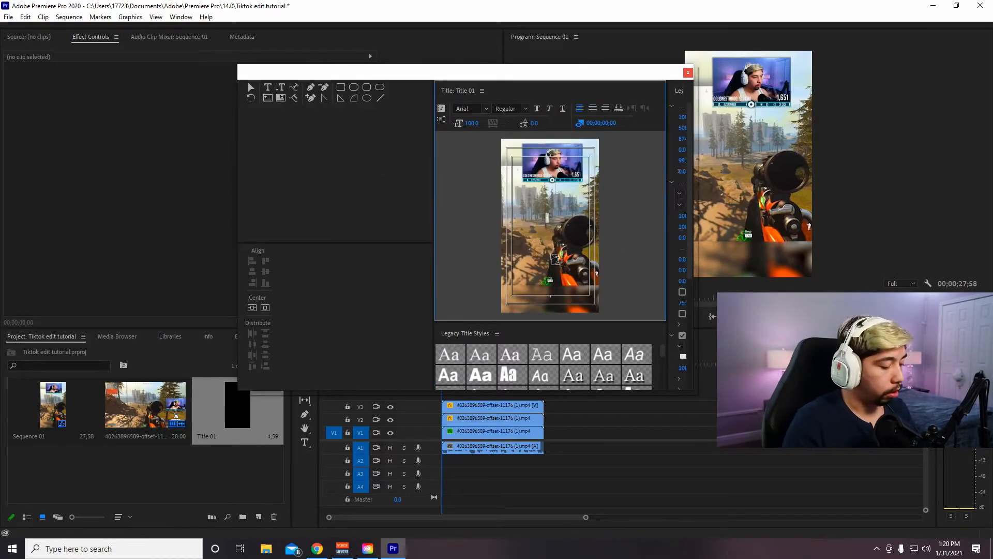
{"action": "type", "text": "TIKTOK"}
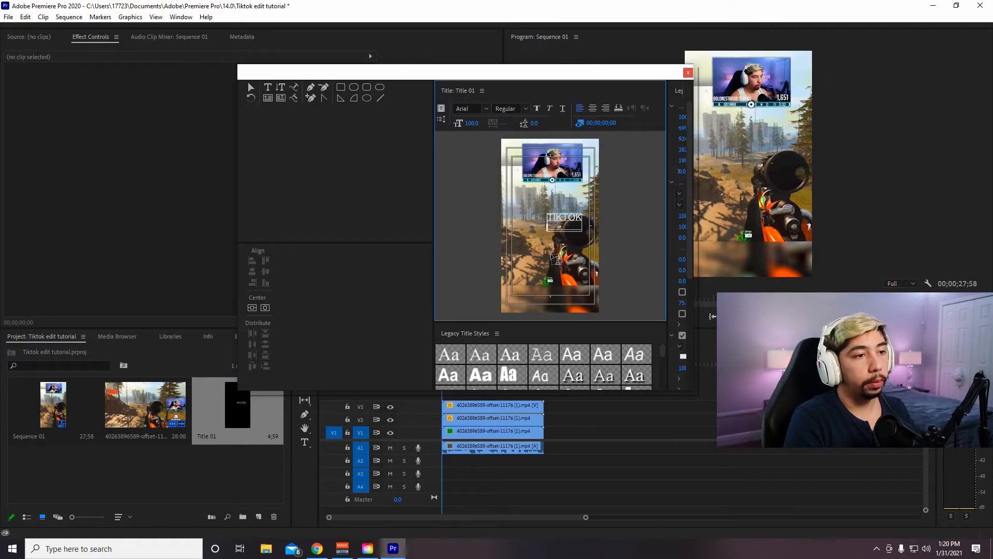
{"action": "key", "text": "Return"}
{"action": "type", "text": "TUTORIAL"}
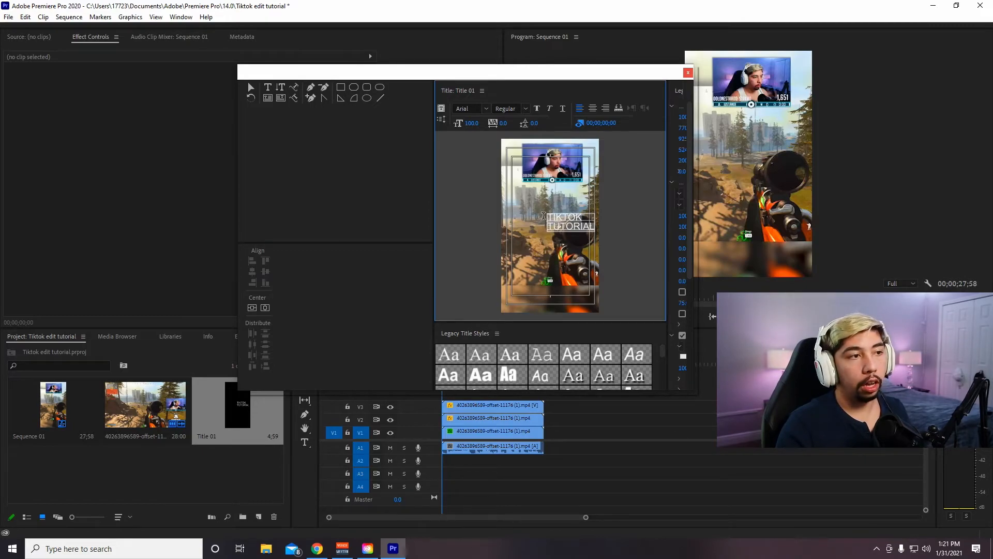
- Change the title text's font to Marvel
{"action": "left_click", "coordinate": [485, 110]}
{"action": "left_click", "coordinate": [467, 109]}
{"action": "type", "text": "Marvel"}
{"action": "key", "text": "Return"}
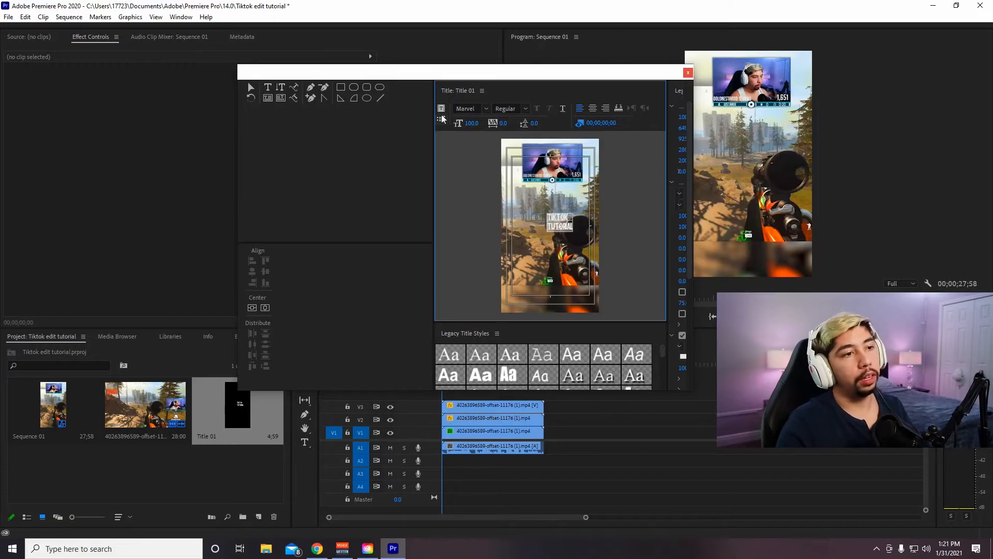
- Centre-align the title text, enlarge it to a font size of about 293, and centre it horizontally in the frame
{"action": "left_click", "coordinate": [288, 100]}
{"action": "left_click", "coordinate": [562, 222]}
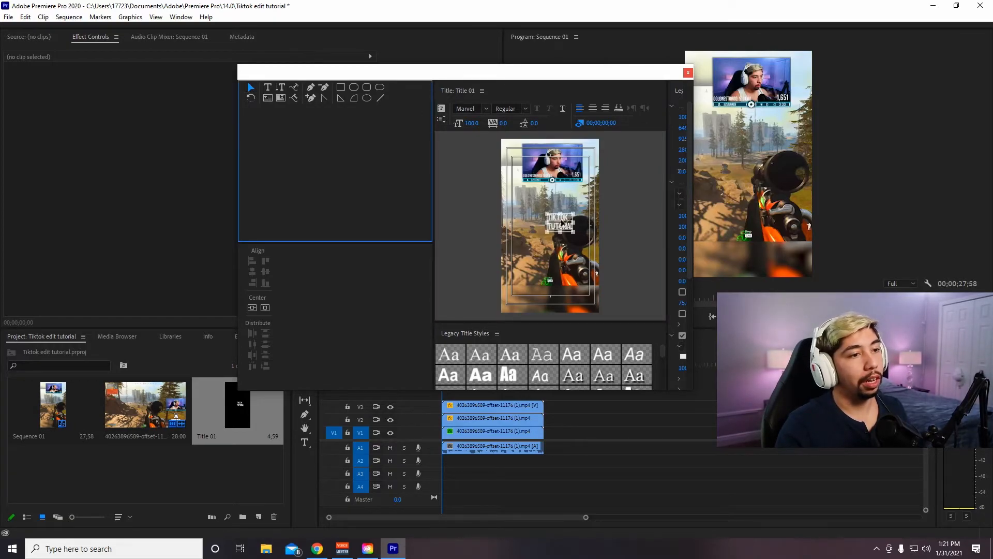
{"action": "left_click", "coordinate": [593, 108]}
{"action": "left_click_drag", "start_coordinate": [574, 233], "coordinate": [552, 221]}
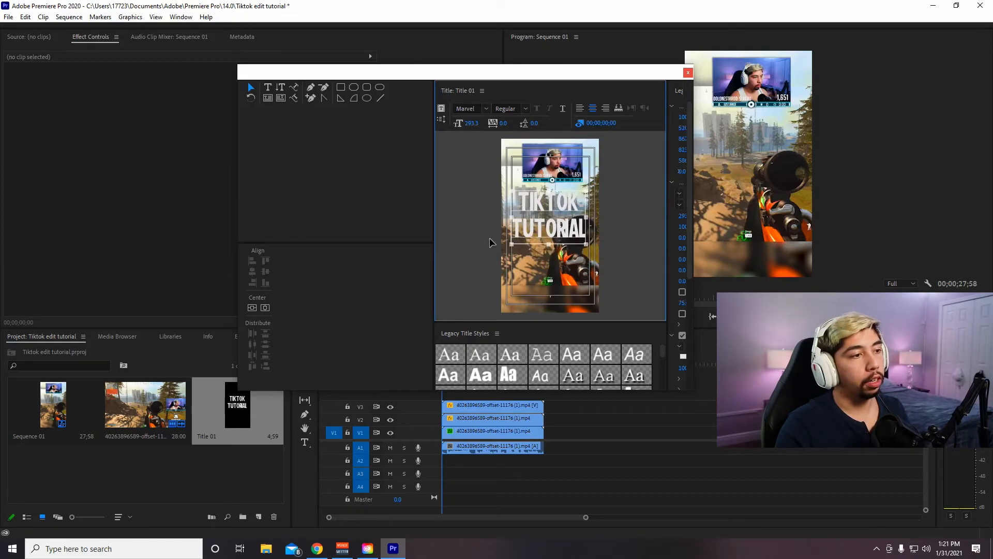
{"action": "left_click", "coordinate": [265, 308]}
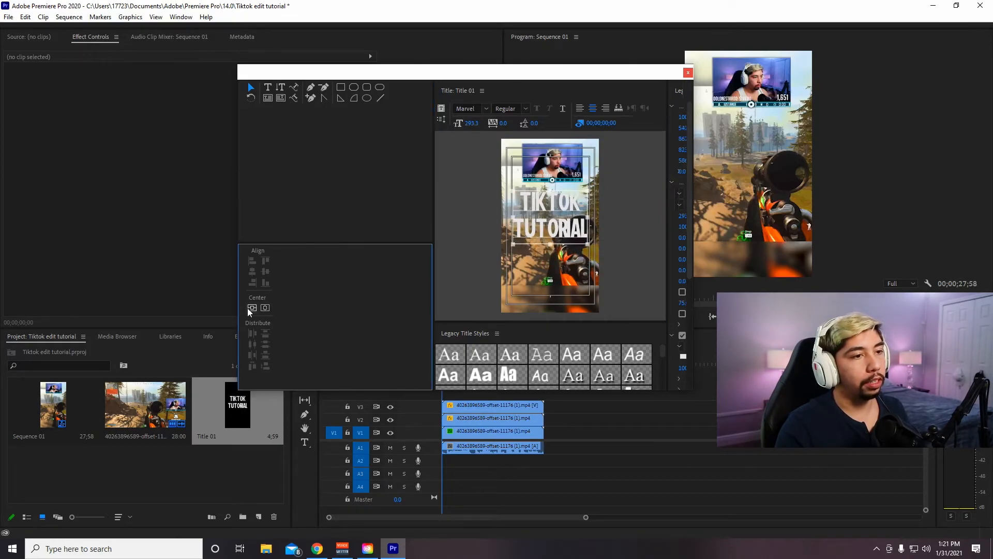
- Place the finished title on track V4 at the sequence start and shorten it to roughly half its length
{"action": "left_click", "coordinate": [687, 73]}
{"action": "left_click_drag", "start_coordinate": [241, 410], "coordinate": [450, 393]}
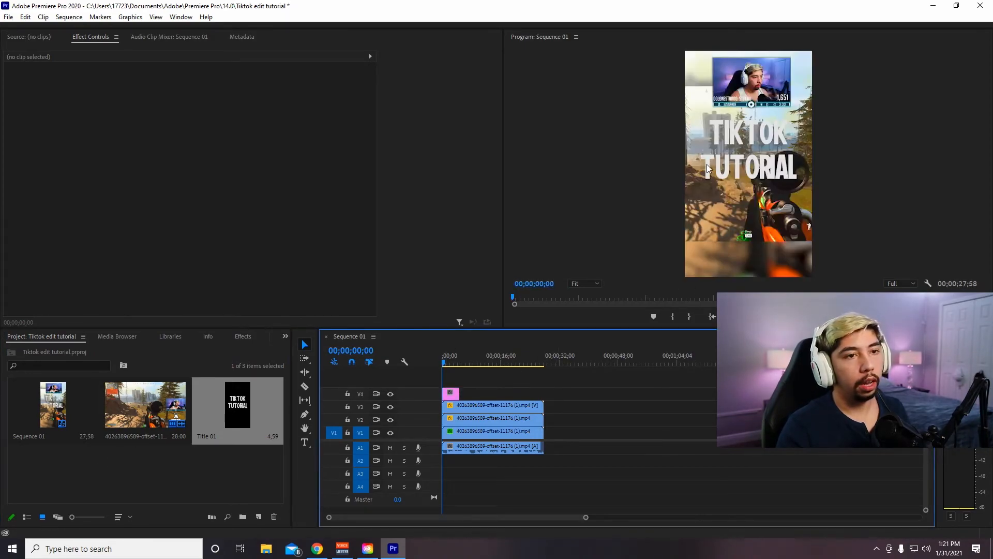
{"action": "key", "text": "space"}
{"action": "key", "text": "space"}
{"action": "left_click_drag", "start_coordinate": [456, 393], "coordinate": [451, 393]}
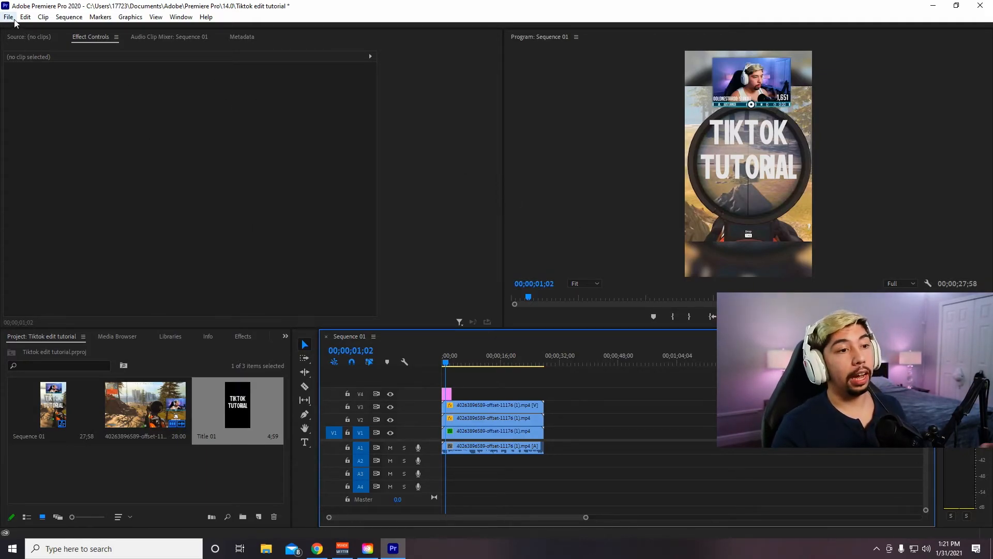
- Select all clips in the sequence, open the media export settings, and set the source range to Entire Sequence
{"action": "key", "text": "ctrl+a"}
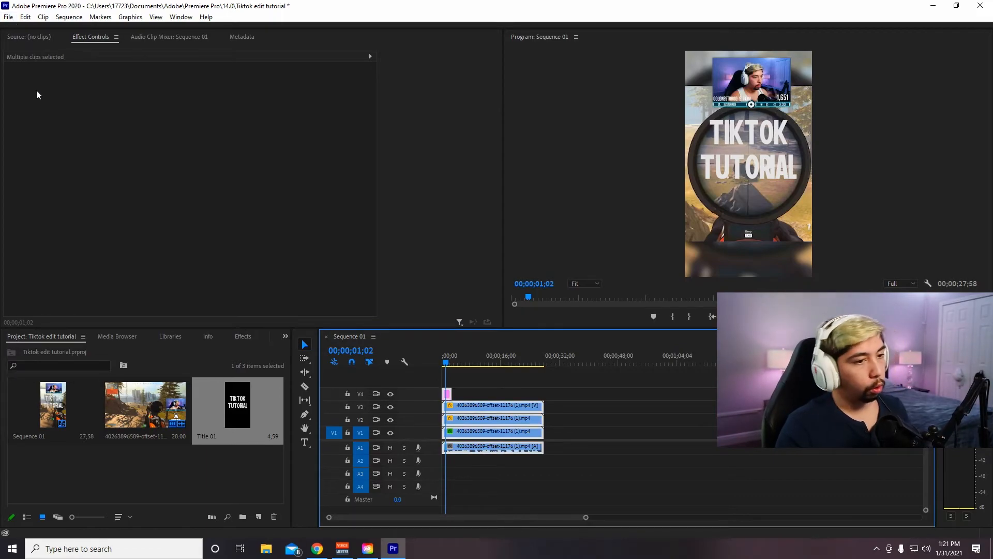
{"action": "left_click", "coordinate": [9, 16]}
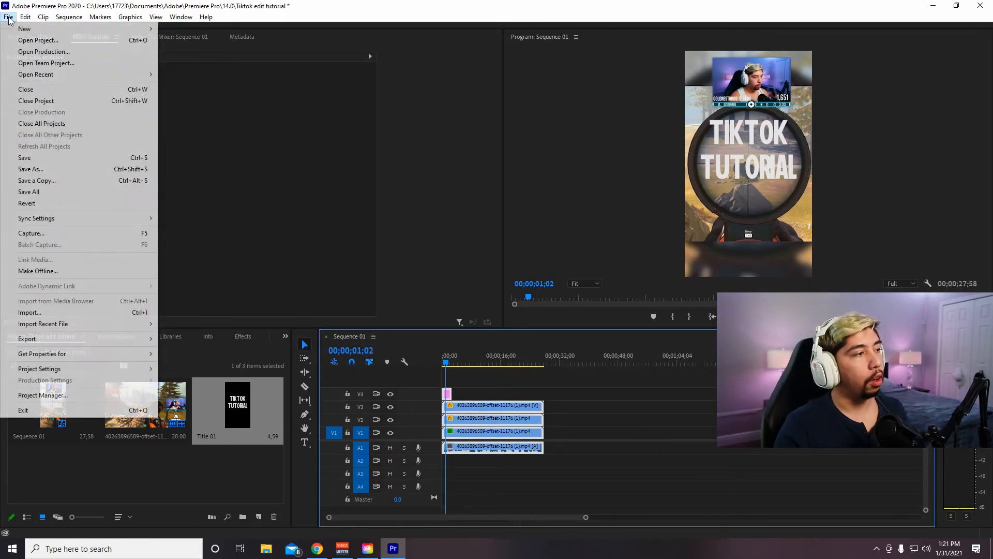
{"action": "mouse_move", "coordinate": [87, 338]}
{"action": "left_click", "coordinate": [178, 337]}
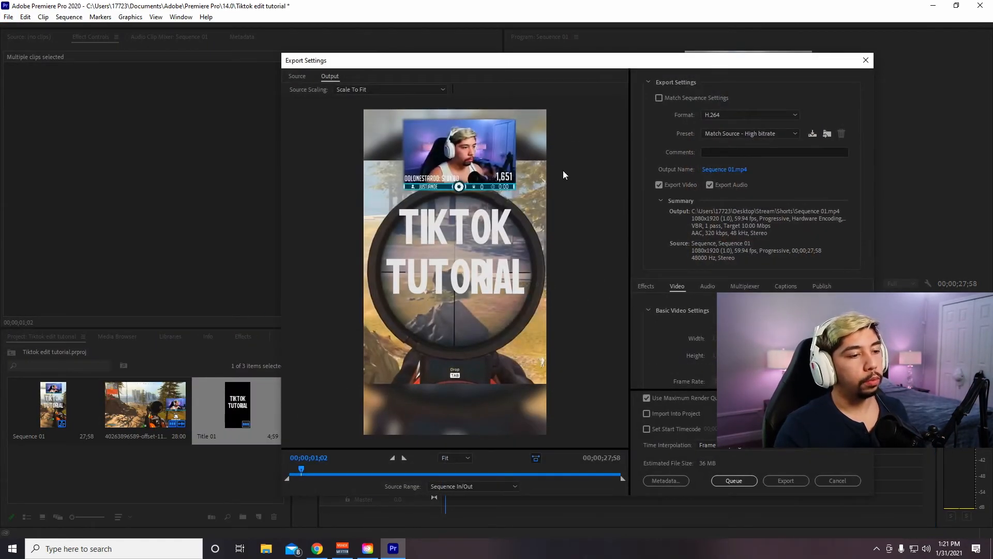
{"action": "left_click", "coordinate": [461, 485]}
{"action": "left_click", "coordinate": [466, 498]}
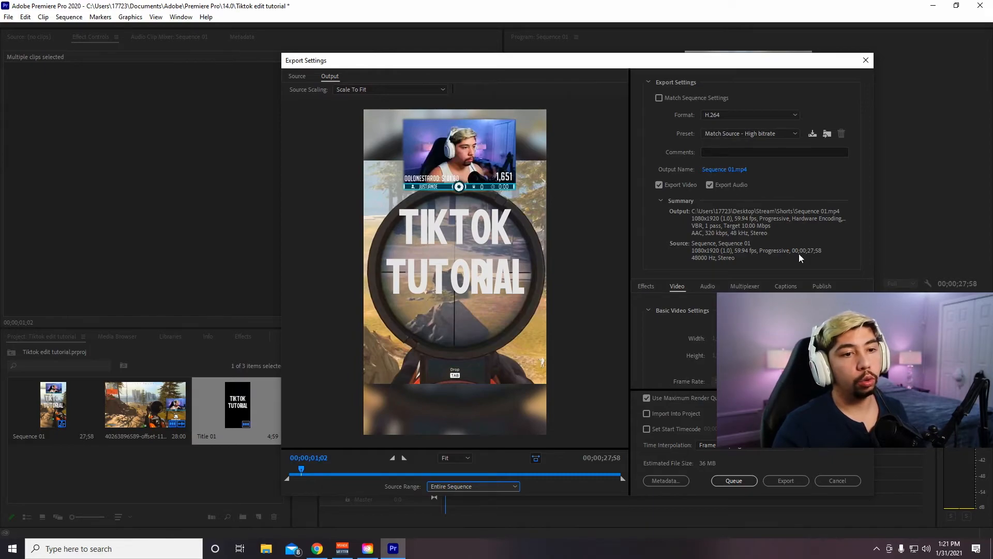
- Choose an H.264 export preset with a 20 Mbps target bitrate and match its video settings to the 1080x1920 source
{"action": "left_click", "coordinate": [733, 135]}
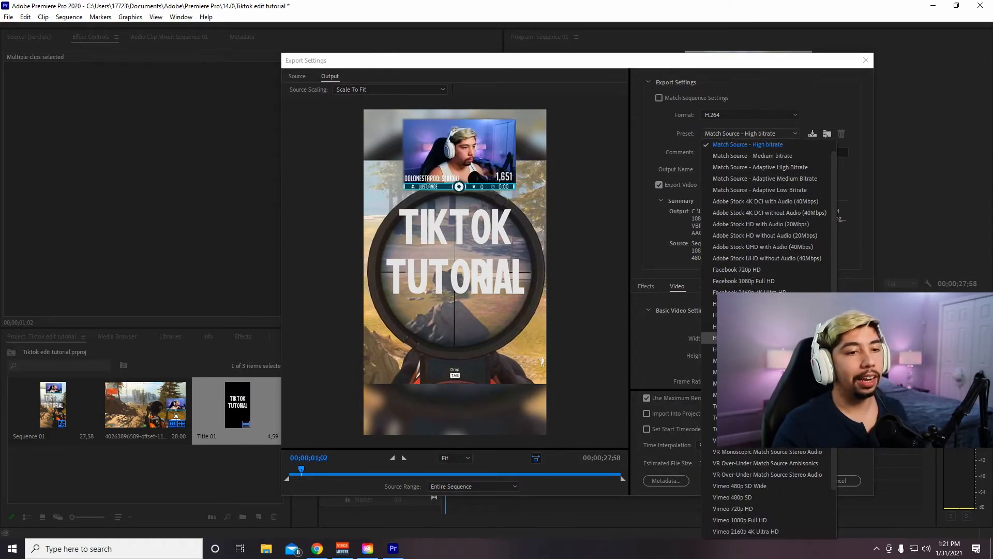
{"action": "left_click", "coordinate": [750, 338]}
{"action": "left_click", "coordinate": [823, 324]}
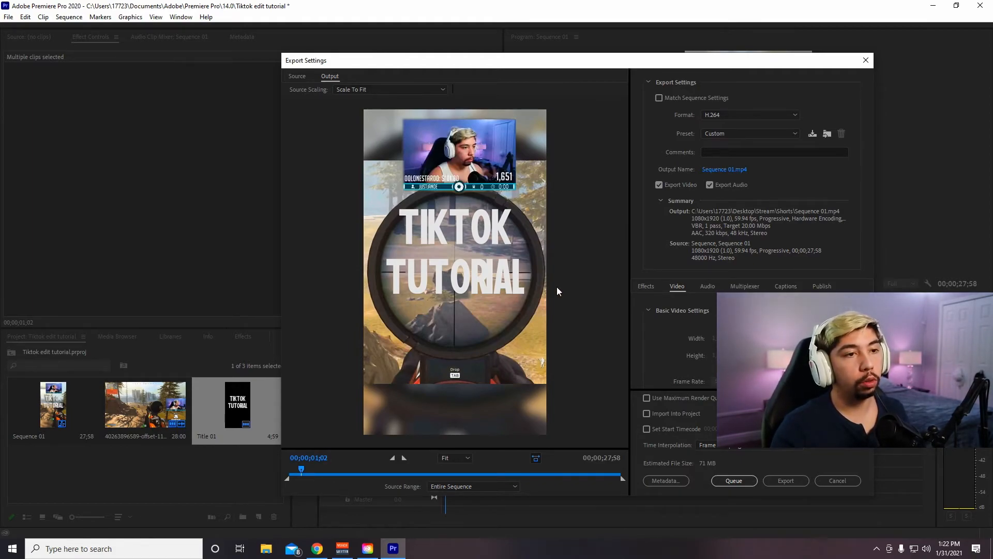
- Name the export file "TikTok Tutorial" and save it as an MP4 in the Shorts folder
{"action": "left_click", "coordinate": [724, 169]}
{"action": "type", "text": "TikTok Tutorial"}
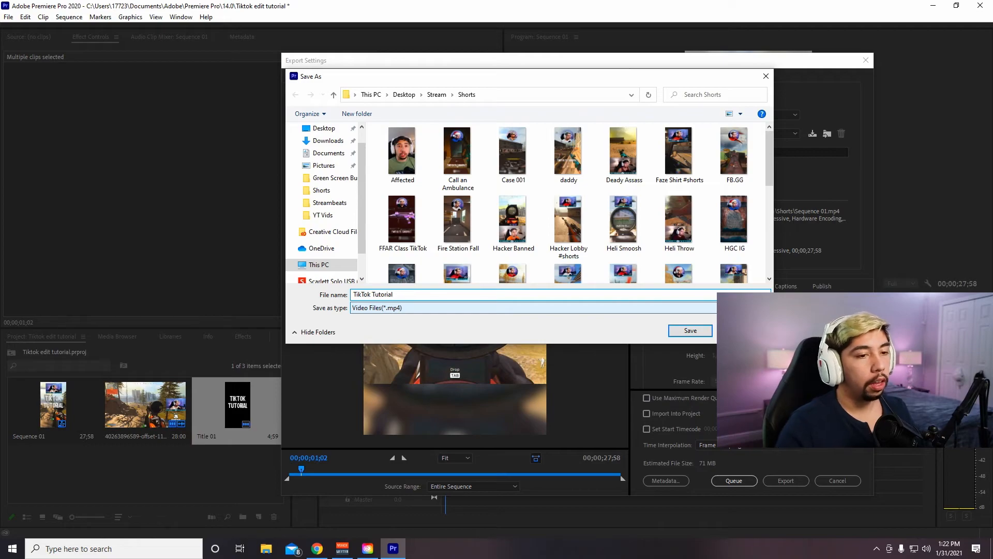
{"action": "left_click", "coordinate": [693, 330]}
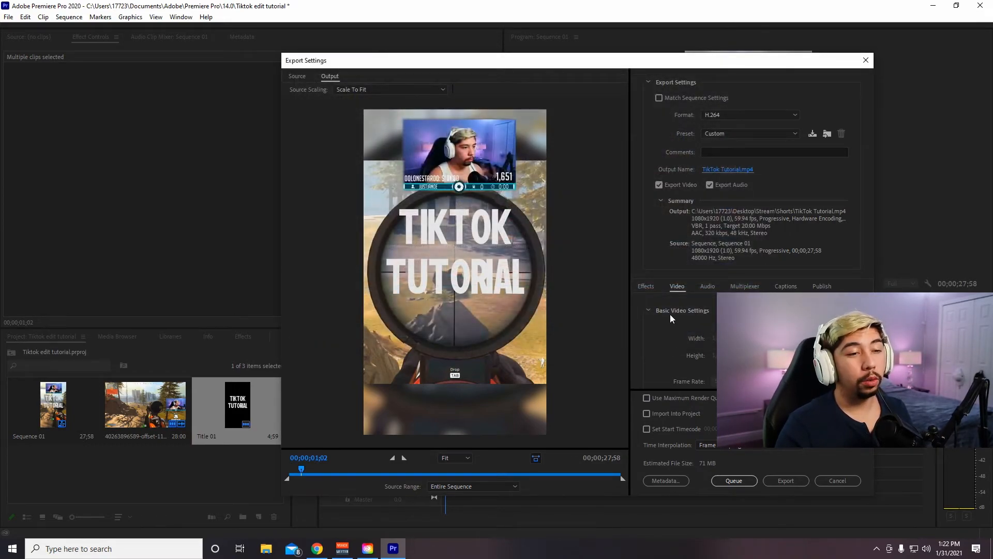
- Enable Use Maximum Render Quality and set the bitrate encoding to VBR, 2 pass
{"action": "left_click", "coordinate": [647, 399]}
{"action": "scroll", "coordinate": [656, 354], "scroll_direction": "down", "scroll_amount": 4}
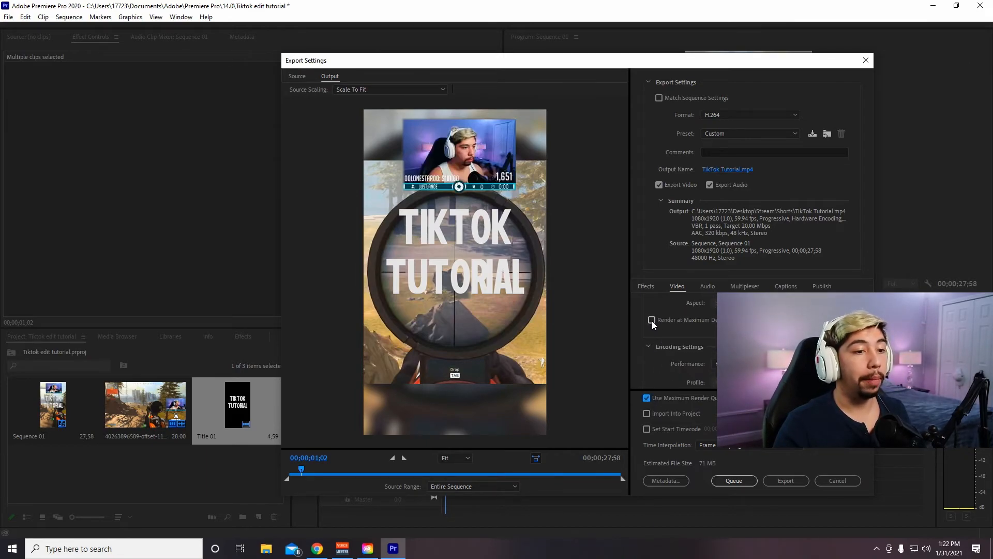
{"action": "scroll", "coordinate": [667, 322], "scroll_direction": "down", "scroll_amount": 5}
{"action": "scroll", "coordinate": [672, 320], "scroll_direction": "down", "scroll_amount": 3}
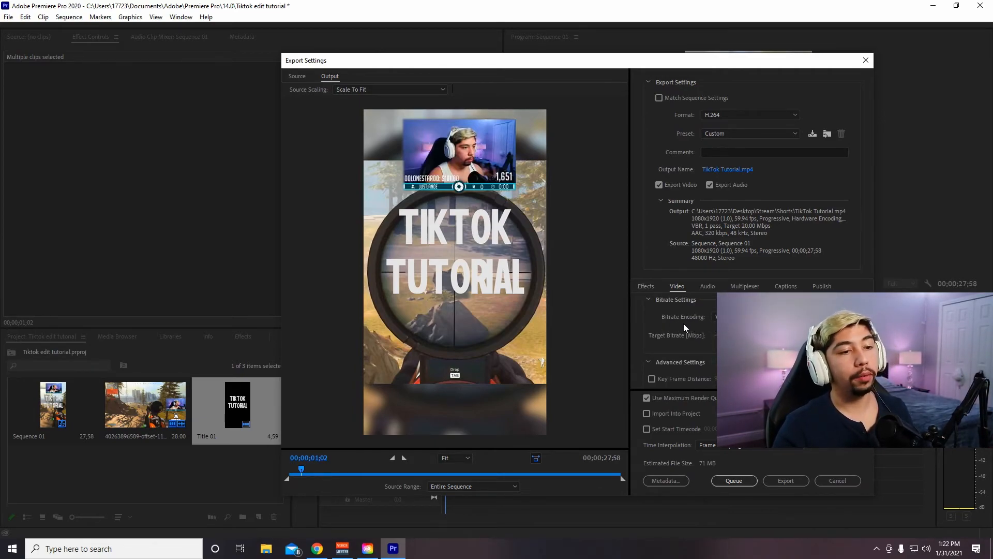
{"action": "left_click", "coordinate": [745, 316]}
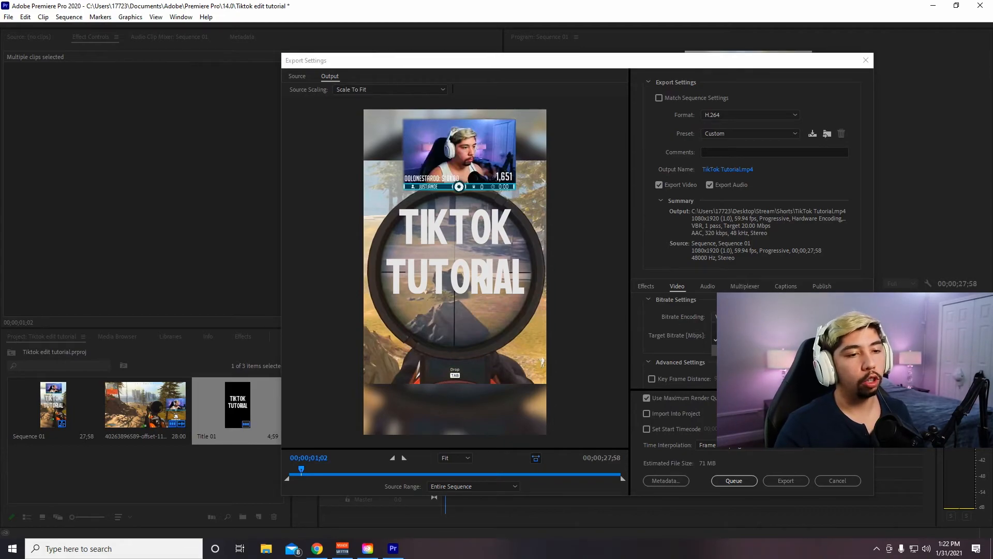
{"action": "left_click", "coordinate": [741, 350]}
{"action": "scroll", "coordinate": [647, 314], "scroll_direction": "down", "scroll_amount": 3}
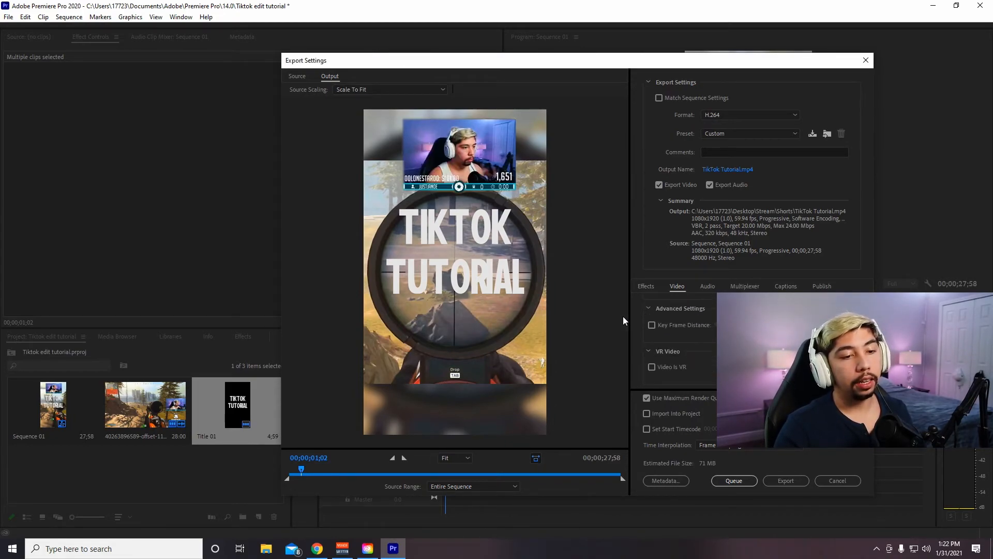